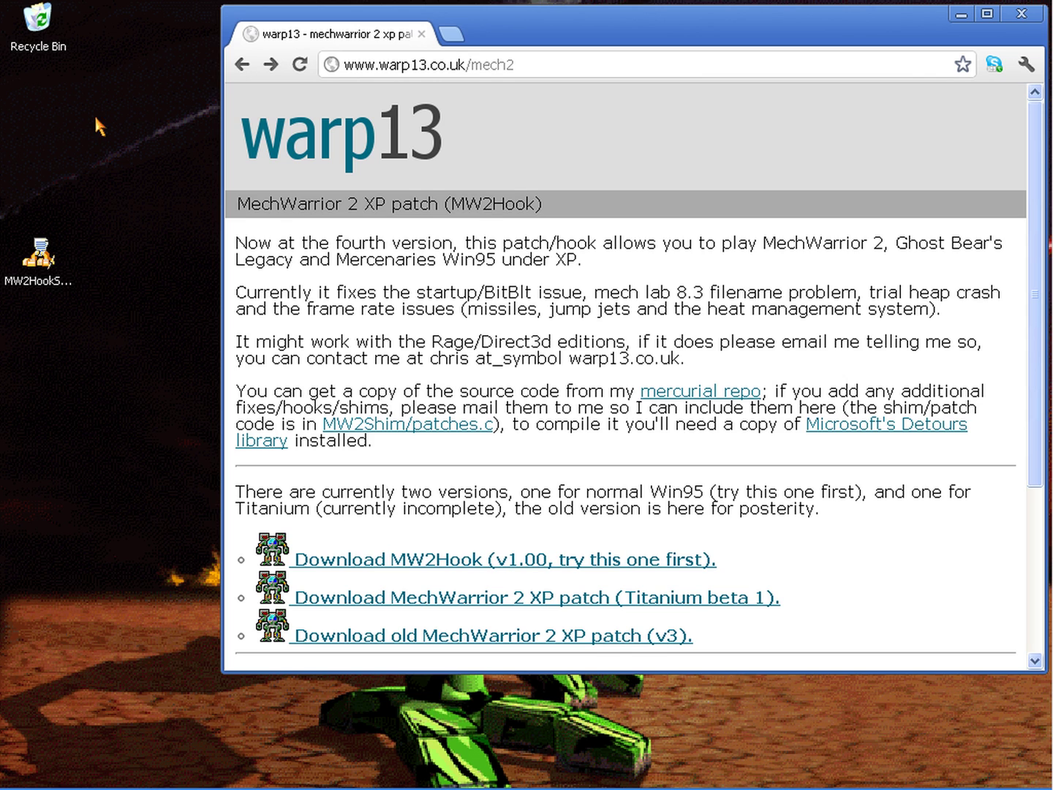
# Step: Run the MW2HookSetup.exe installer from the desktop and install MW2Hook into the MW2Hook folder under Program Files
pyautogui.click(44, 254)
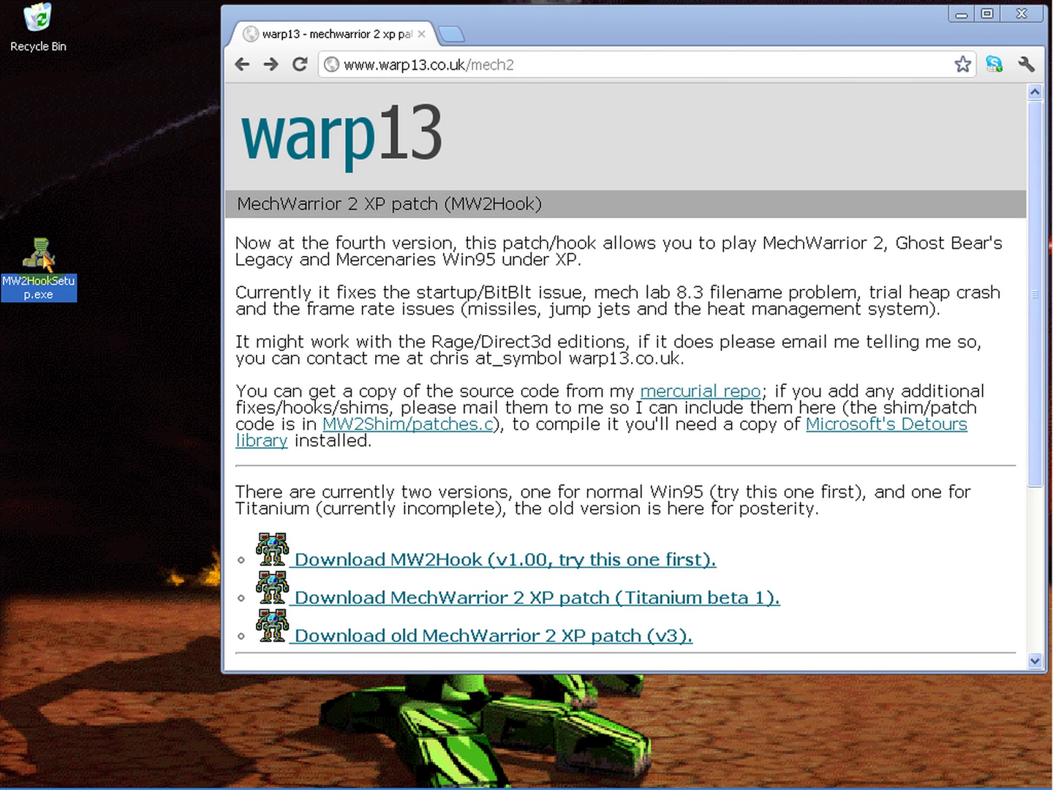
pyautogui.doubleClick(43, 256)
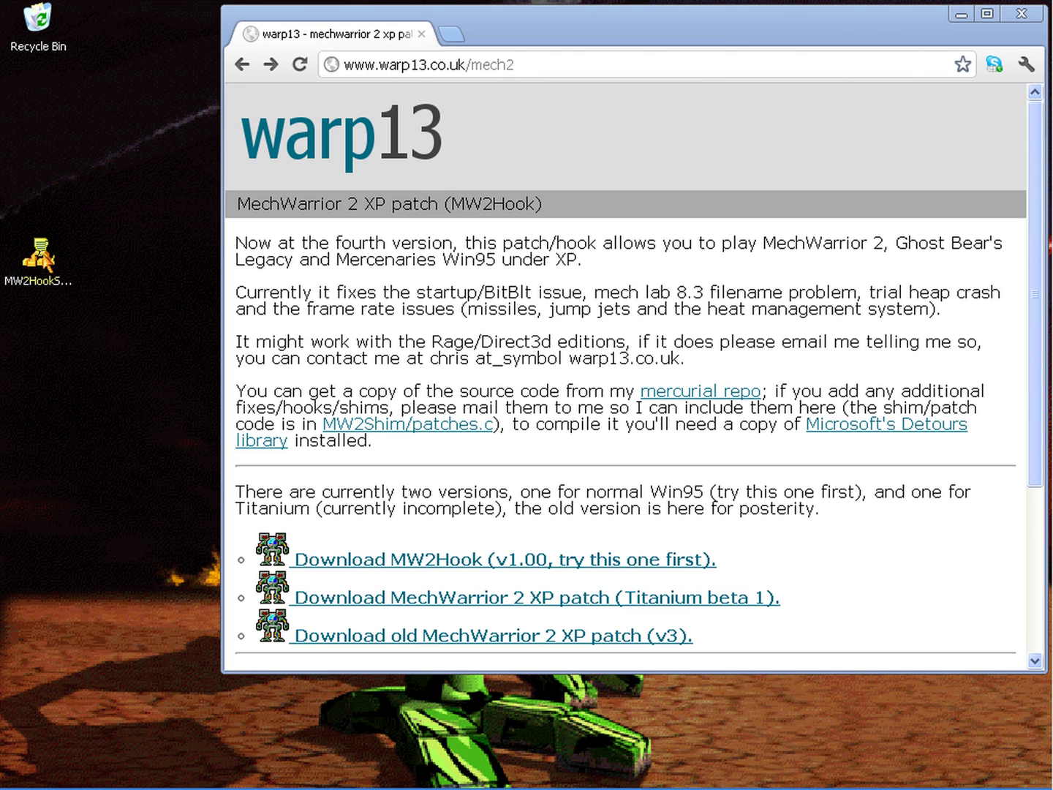
pyautogui.click(483, 577)
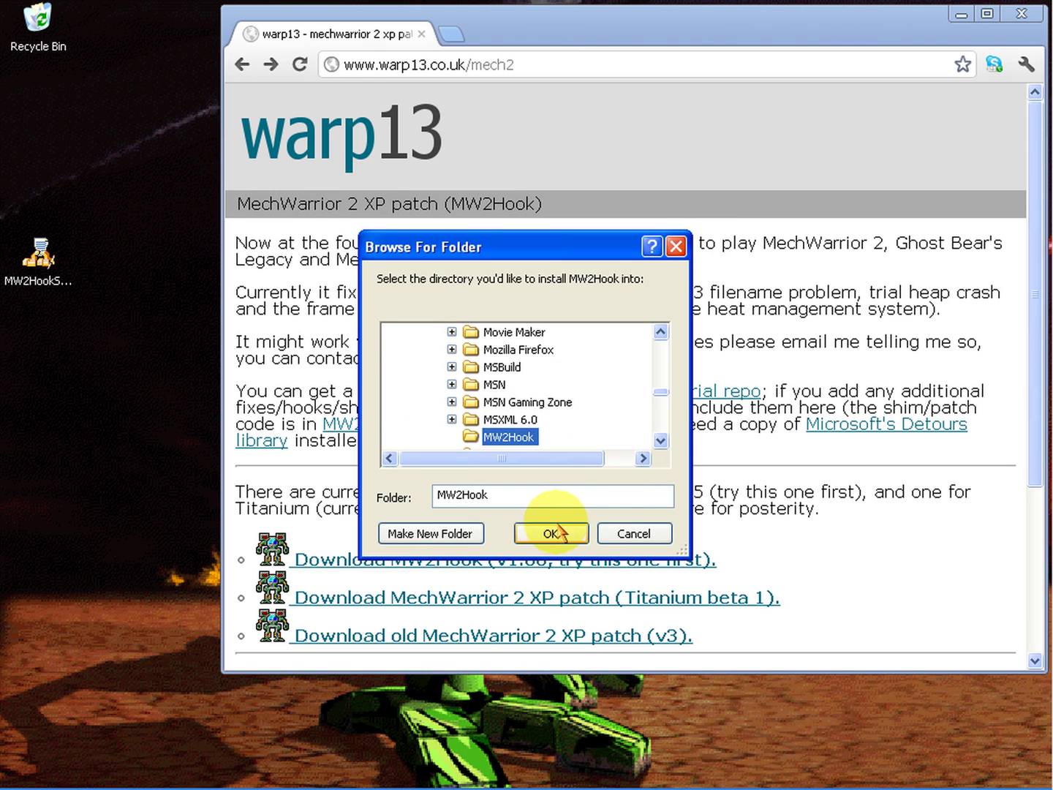
pyautogui.click(550, 533)
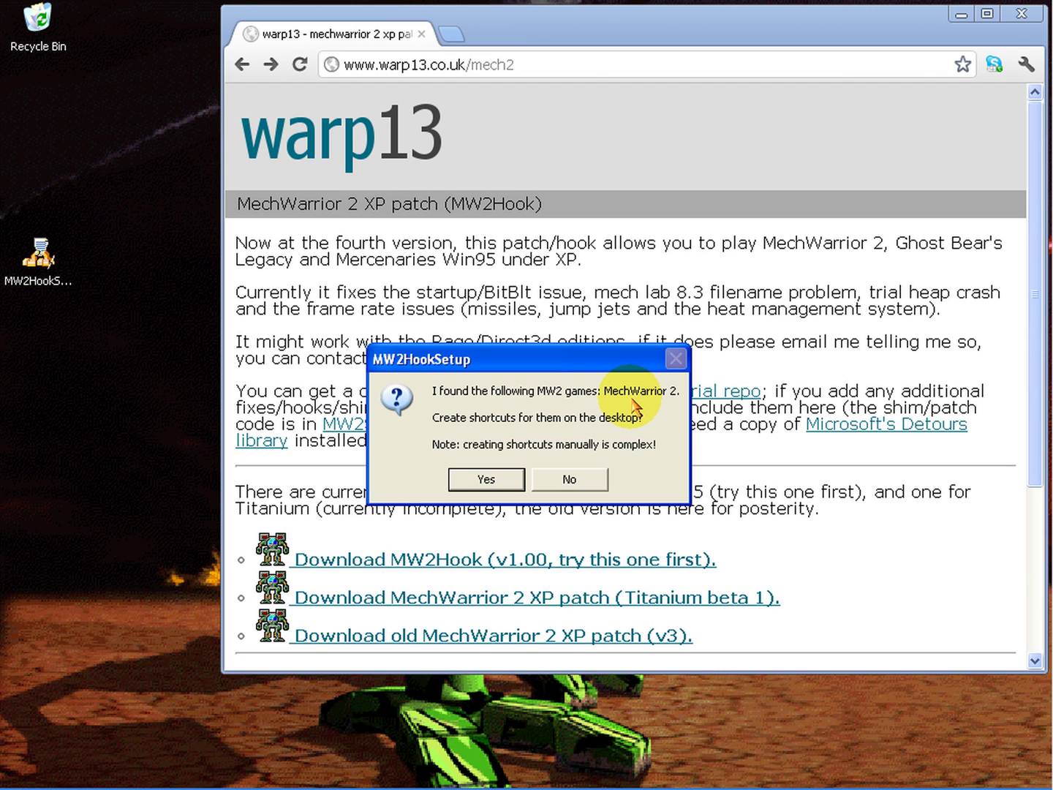
# Step: Have the installer create a desktop shortcut for MechWarrior 2 and dismiss its remaining messages
pyautogui.click(488, 481)
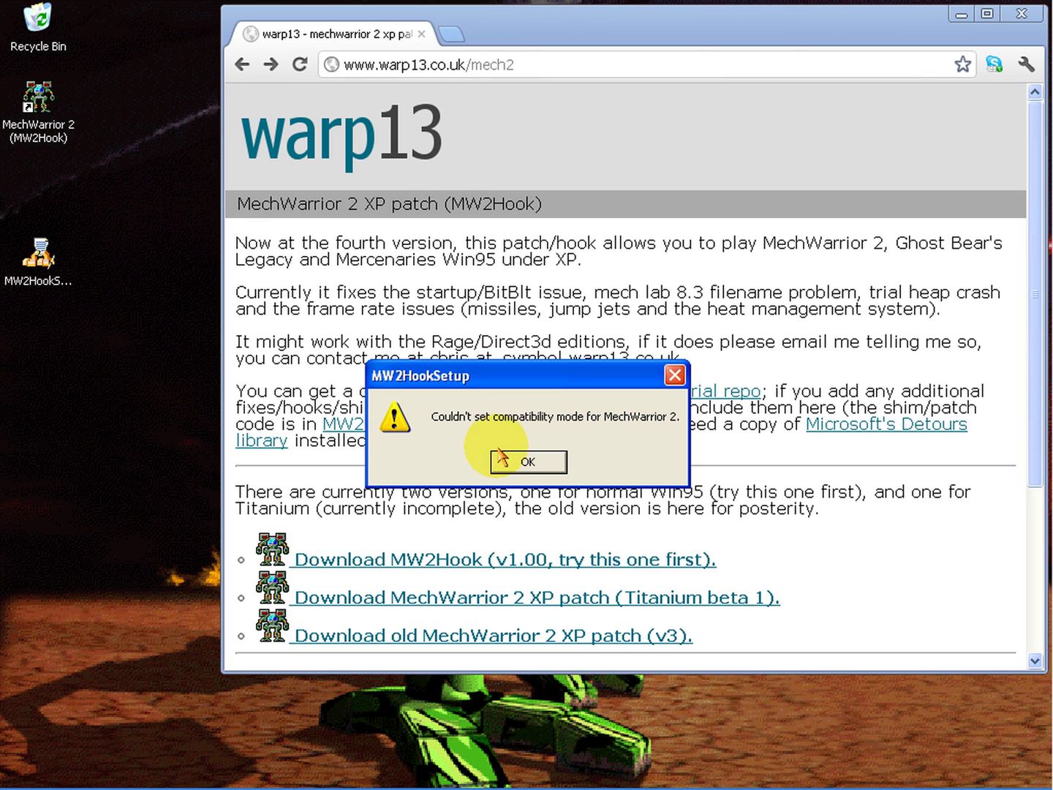
pyautogui.click(525, 466)
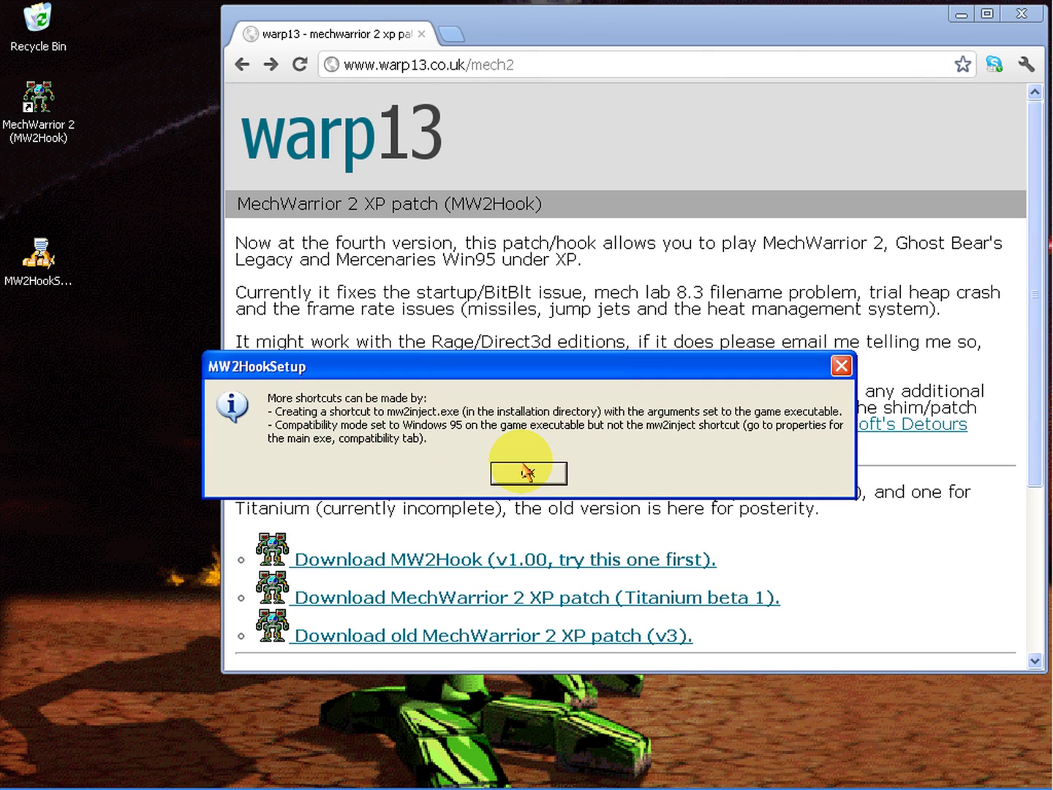
pyautogui.click(523, 471)
pyautogui.click(523, 461)
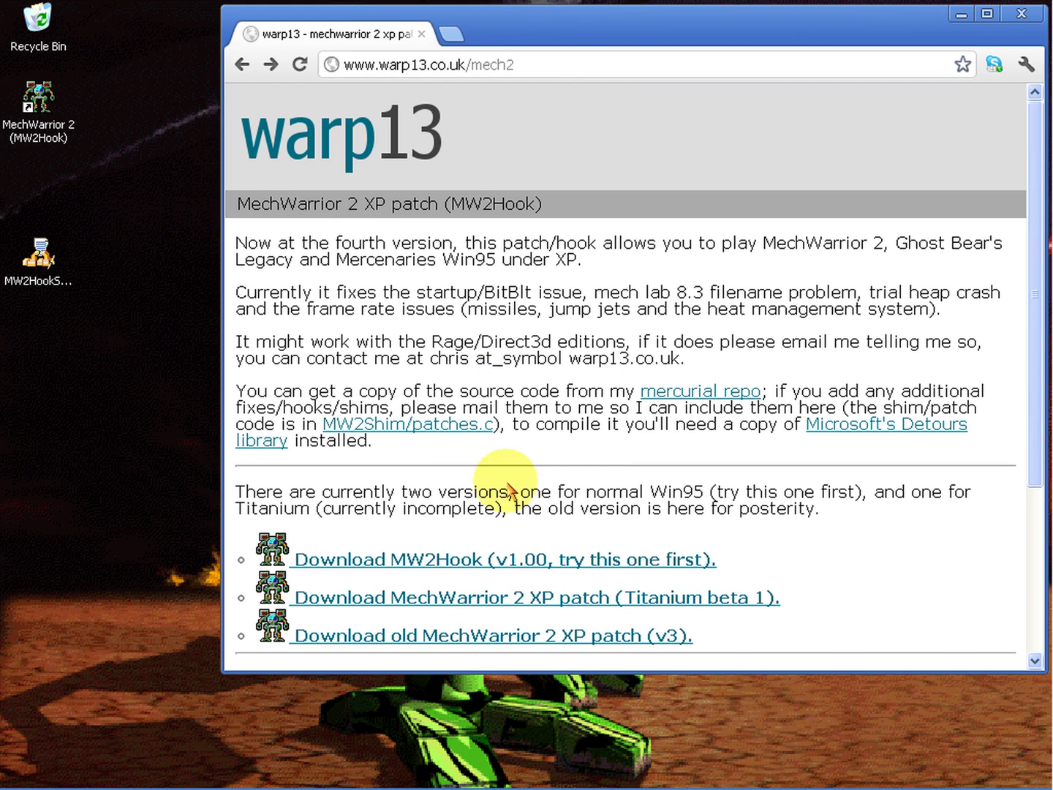
# Step: Set the compatibility mode of MECH2.EXE in the Mech2-Test folder to Windows 98 / Windows Me
pyautogui.click(431, 774)
pyautogui.click(721, 491)
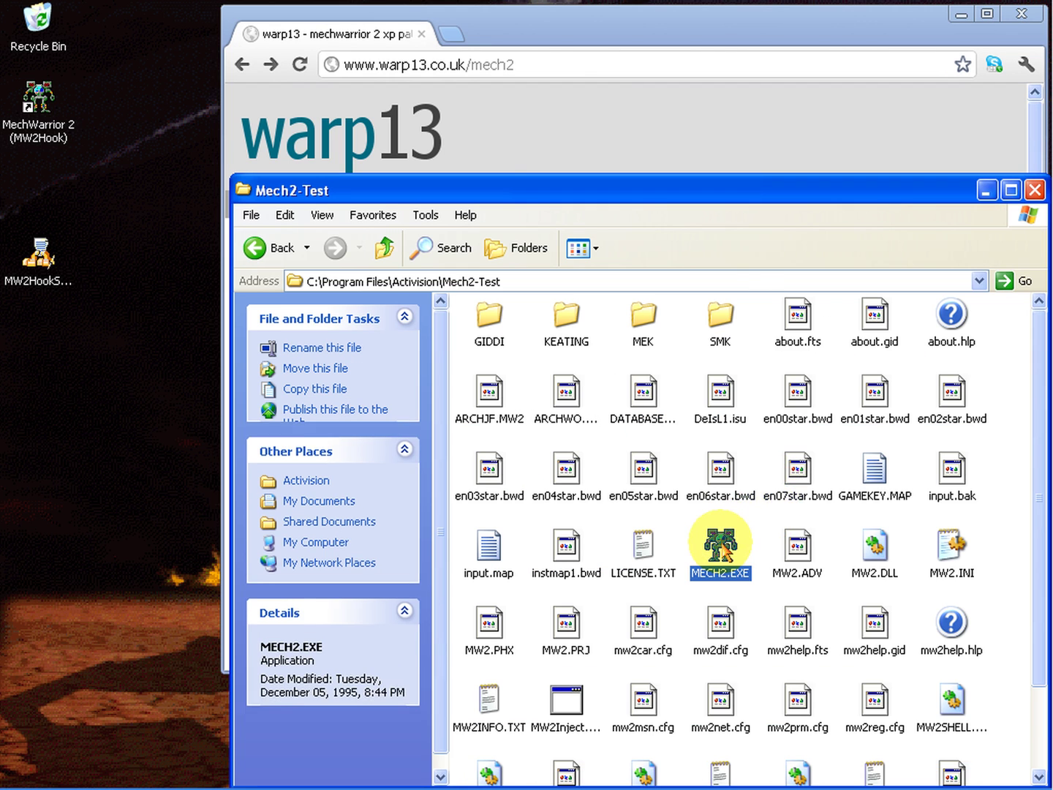
pyautogui.rightClick(724, 494)
pyautogui.click(789, 528)
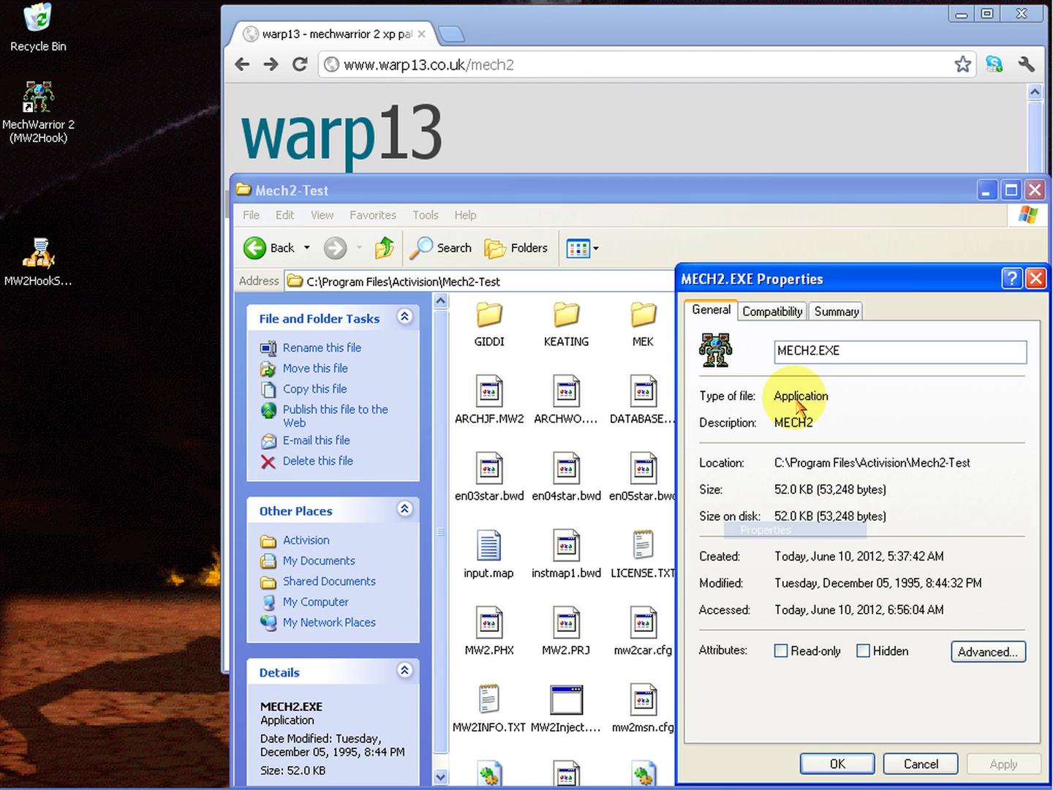
pyautogui.click(786, 310)
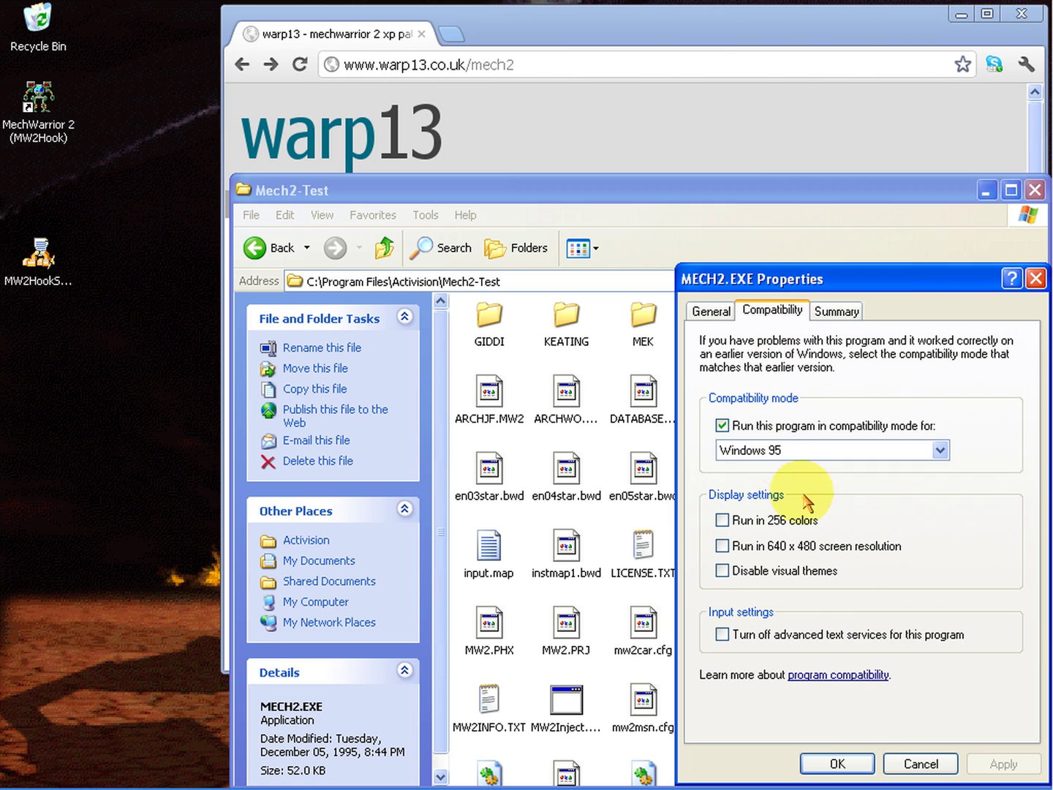
pyautogui.click(790, 453)
pyautogui.click(775, 481)
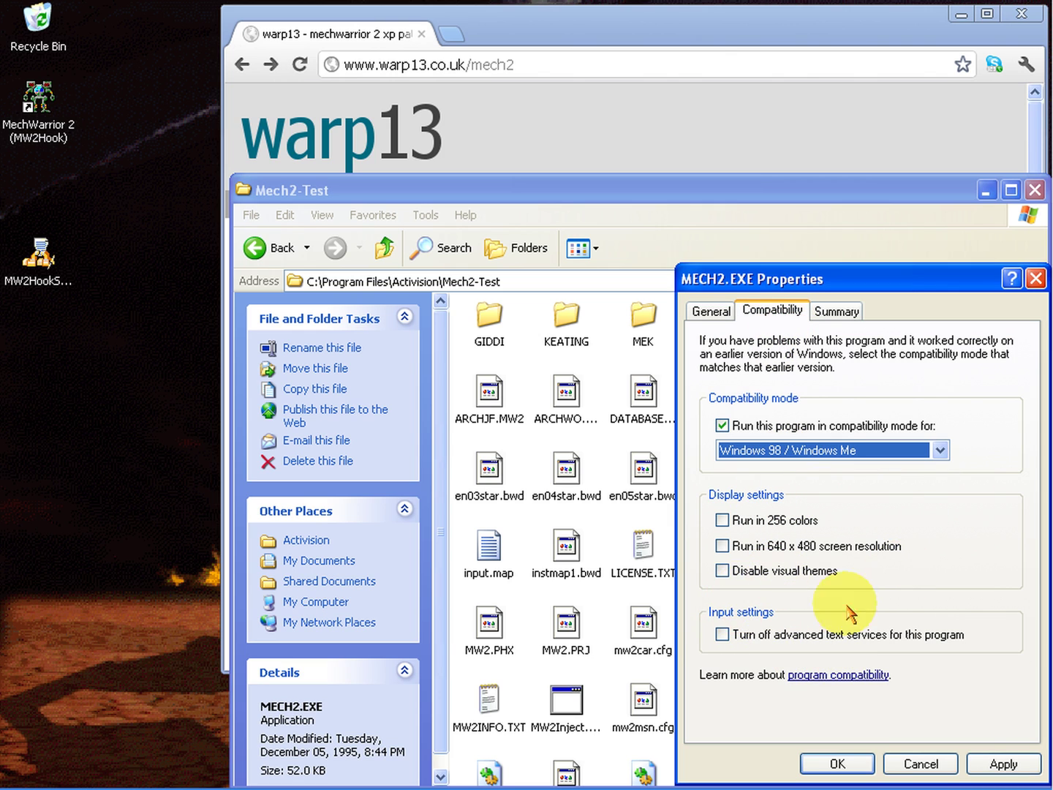
pyautogui.click(812, 571)
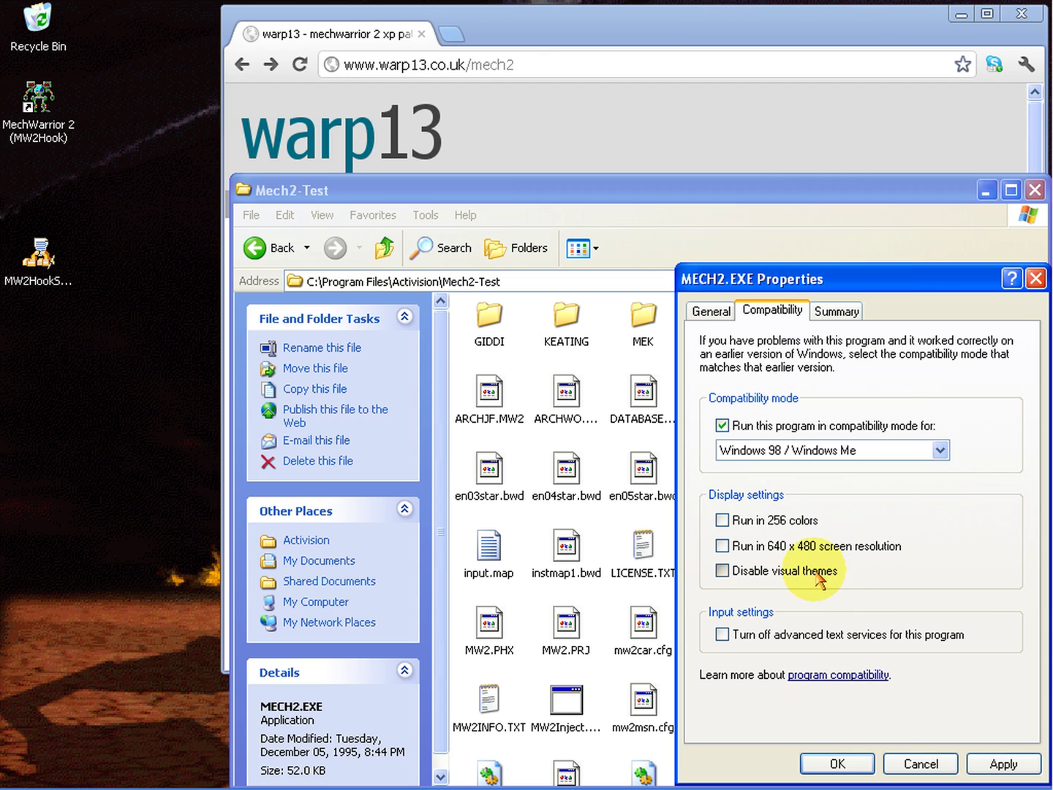
pyautogui.click(839, 763)
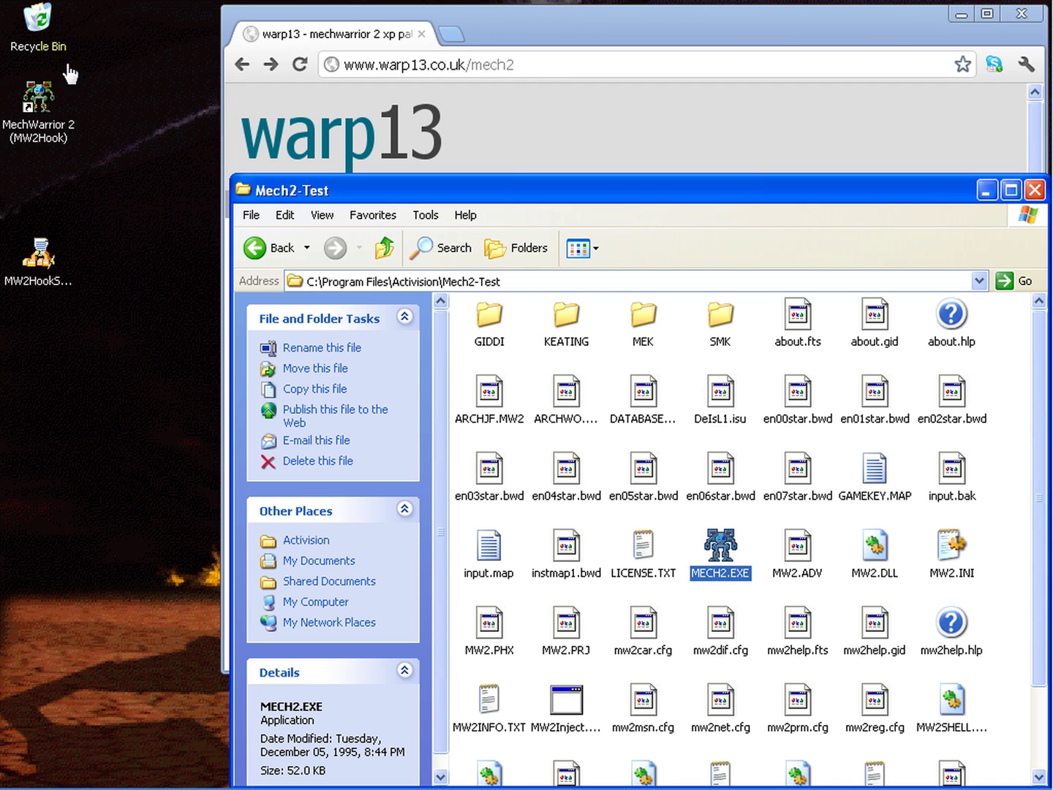
# Step: Test the MechWarrior 2 (MW2Hook) desktop shortcut by launching the game, view the MW2Inject log, and close the game
pyautogui.click(50, 141)
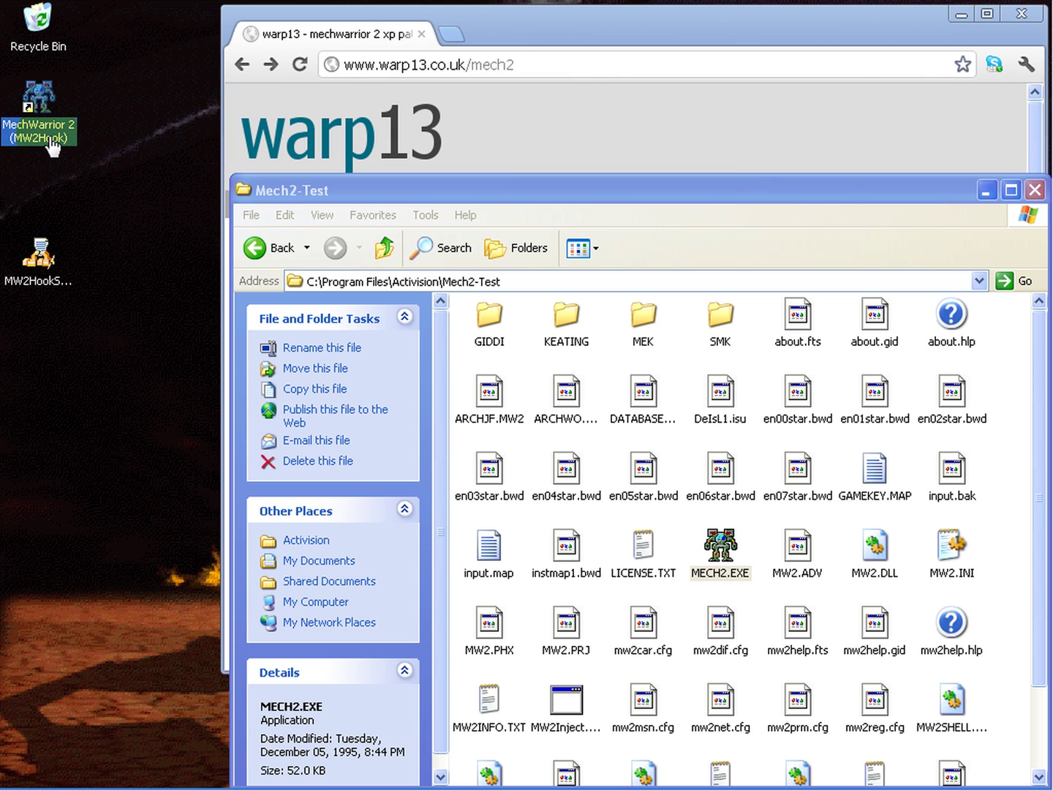
pyautogui.click(51, 142)
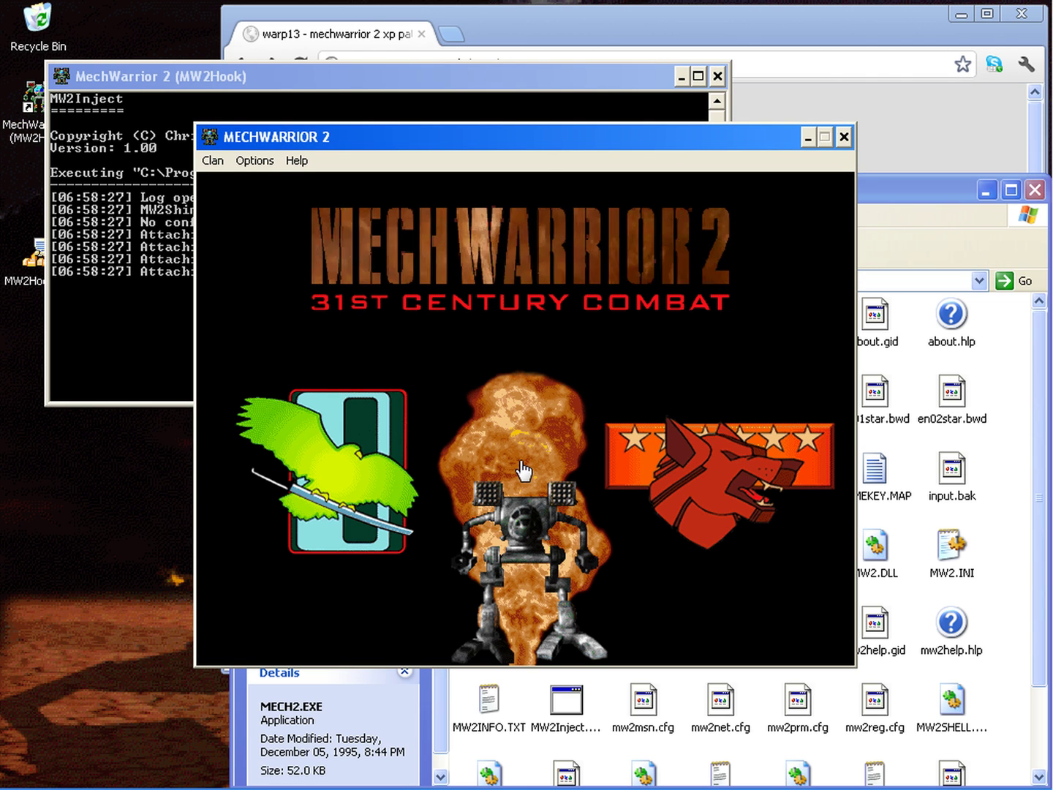
pyautogui.click(758, 146)
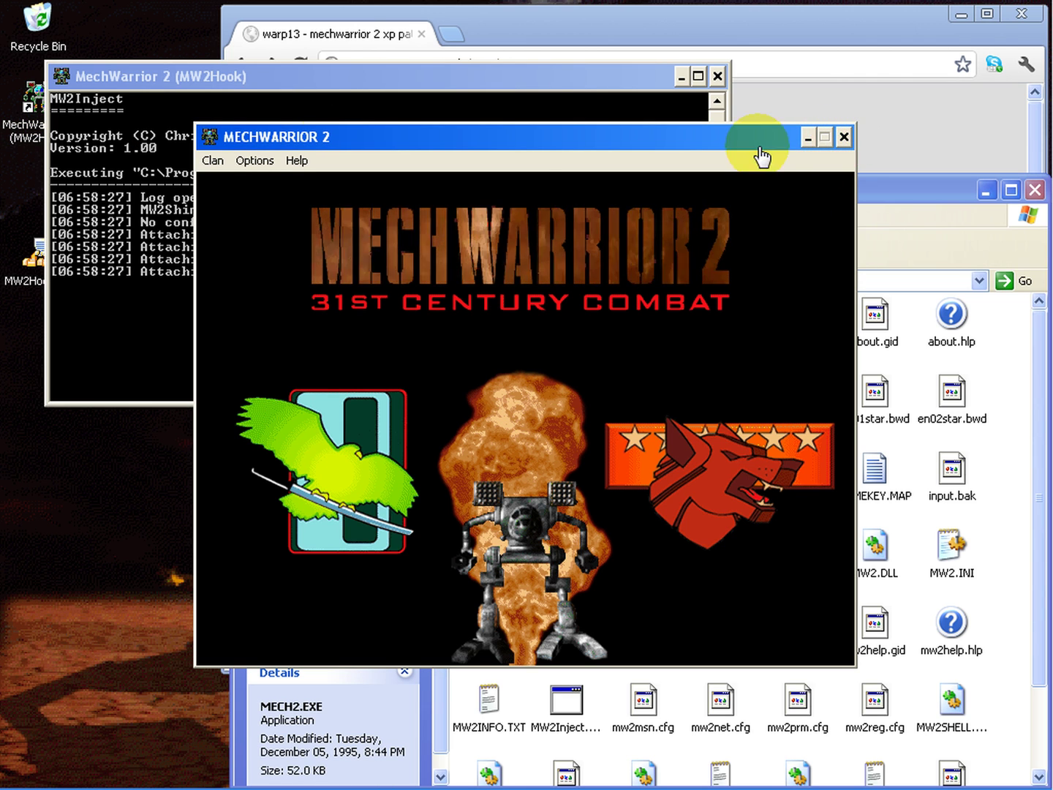
pyautogui.click(76, 218)
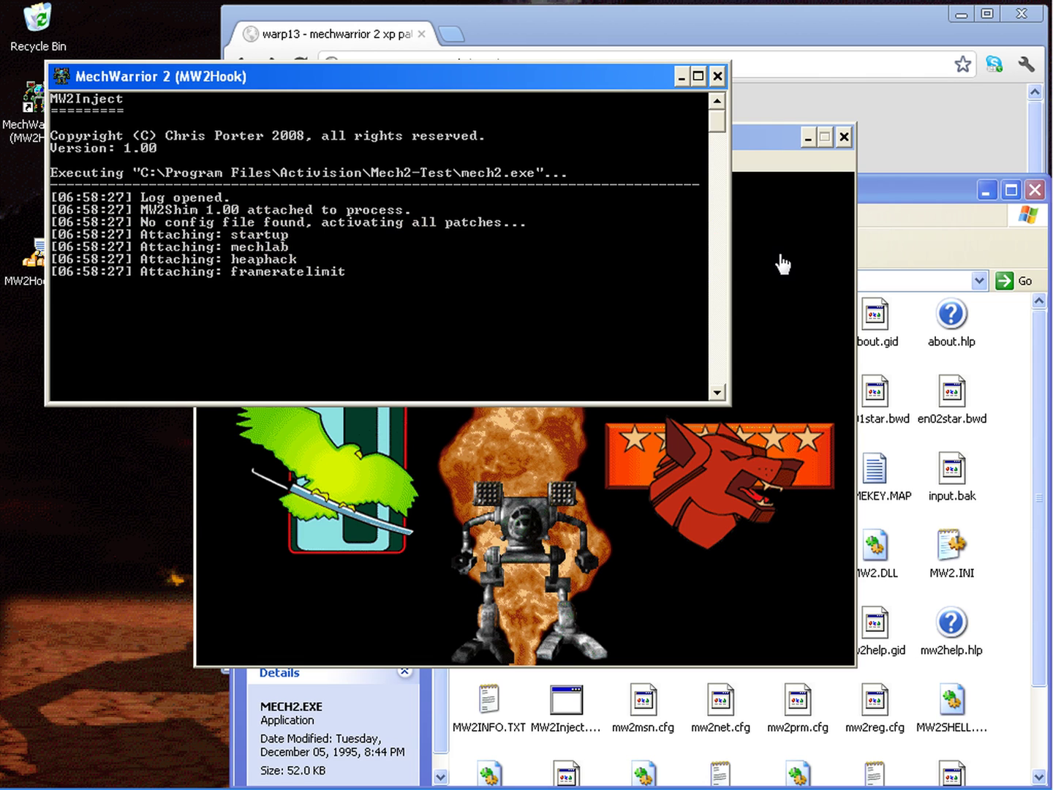
pyautogui.click(844, 137)
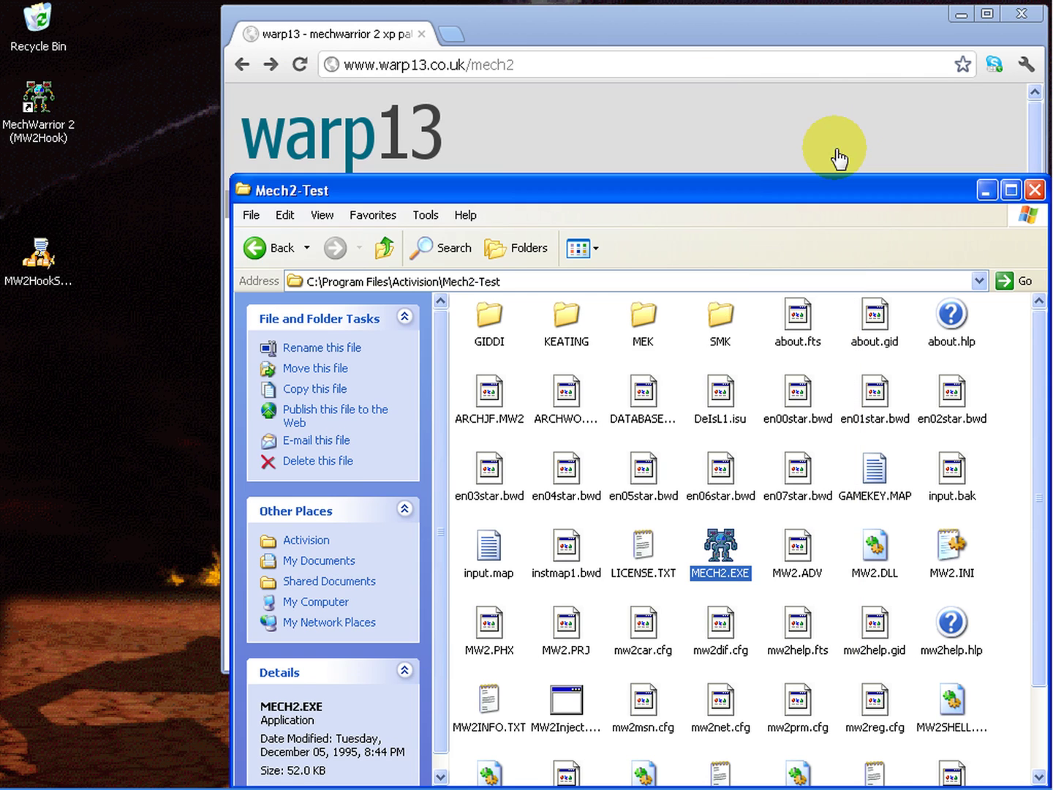
# Step: Start a new desktop shortcut and choose MW2Inject.exe in C:\Program Files\MW2Hook as its target
pyautogui.rightClick(51, 464)
pyautogui.click(135, 607)
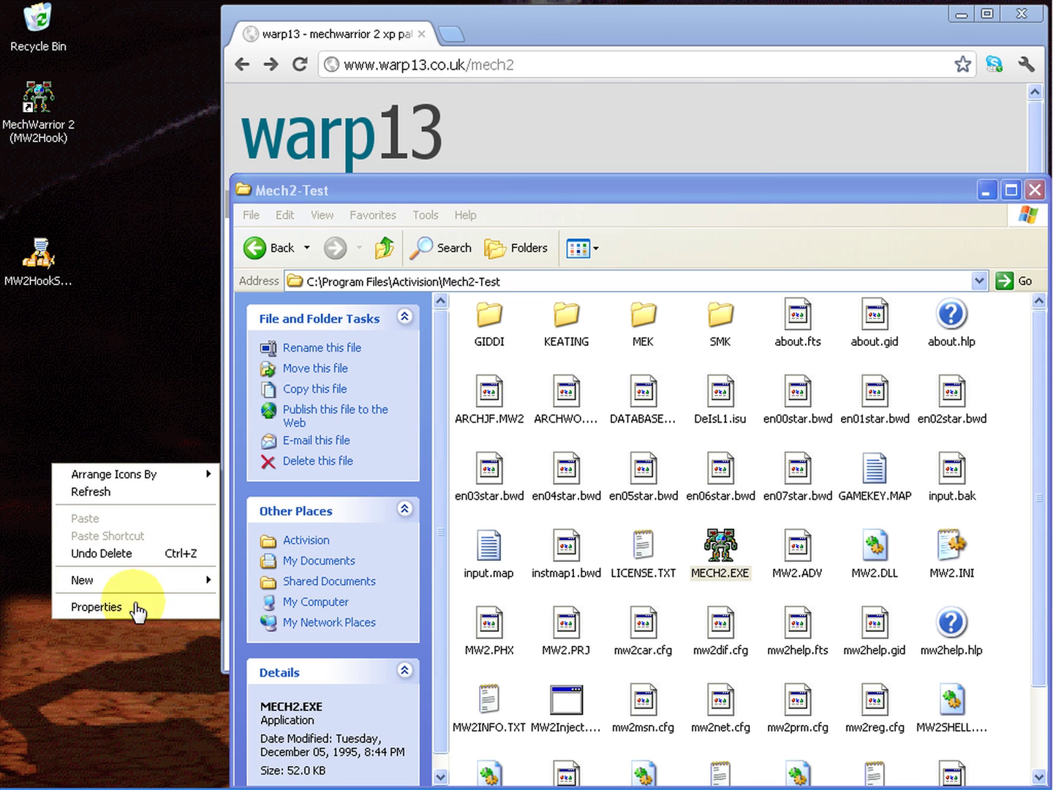
pyautogui.click(136, 581)
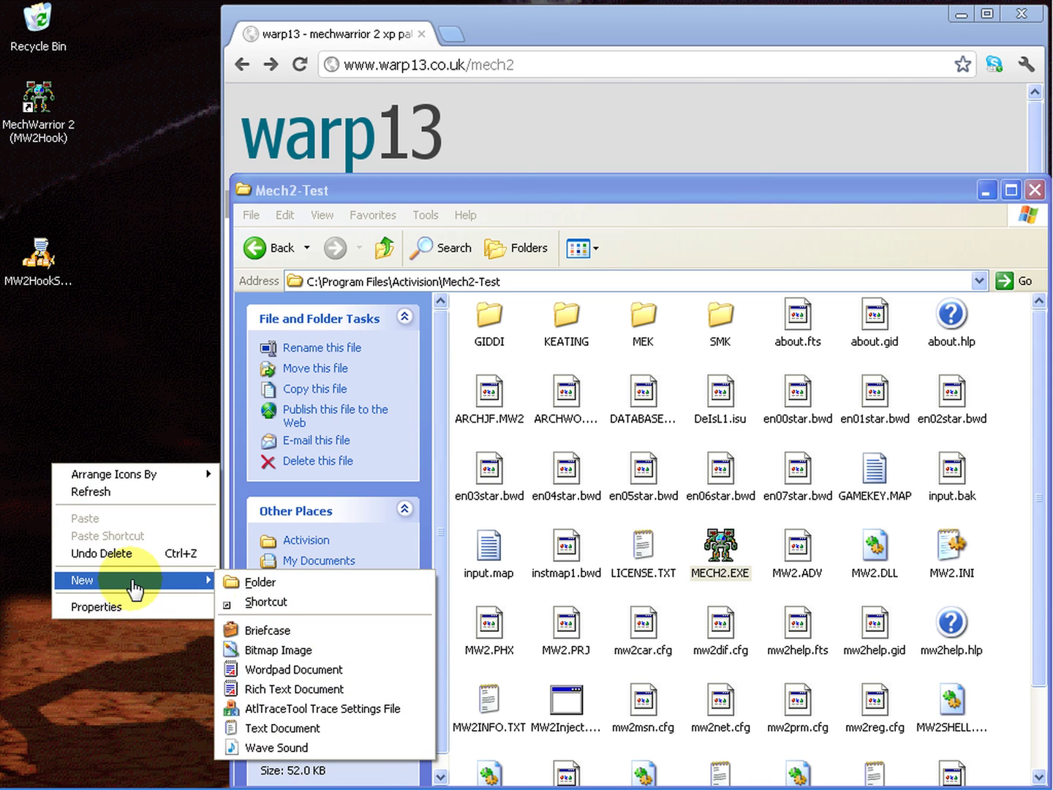
pyautogui.click(261, 609)
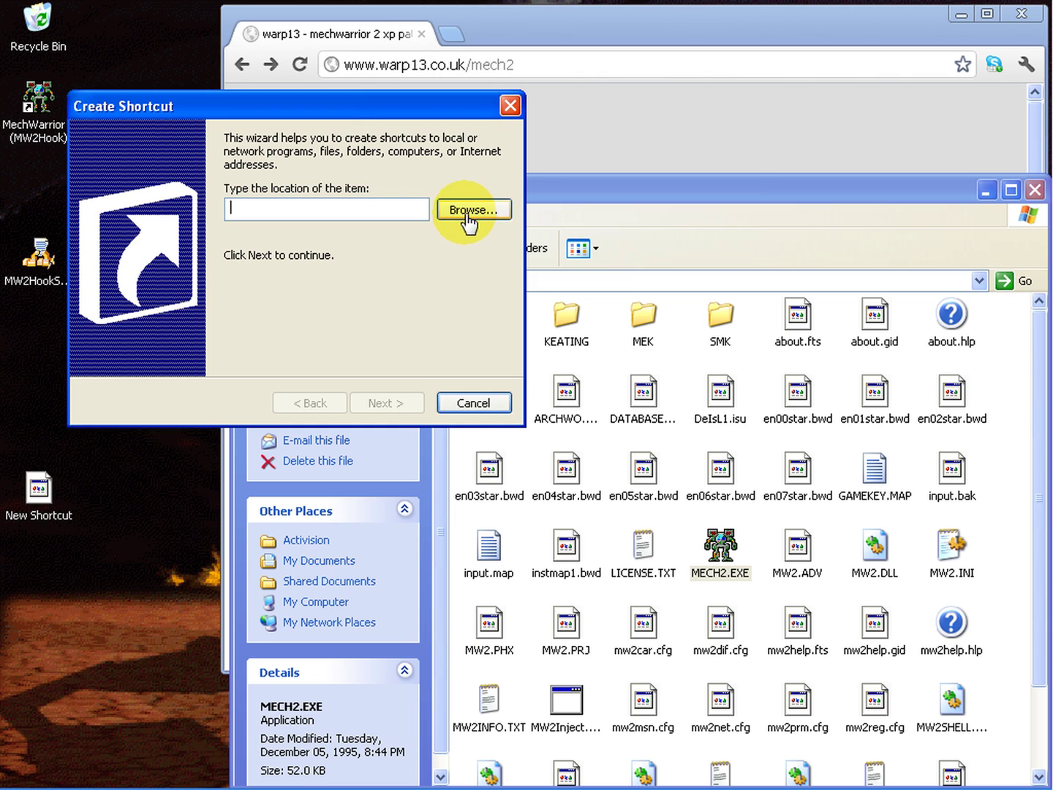
pyautogui.click(466, 212)
pyautogui.click(393, 367)
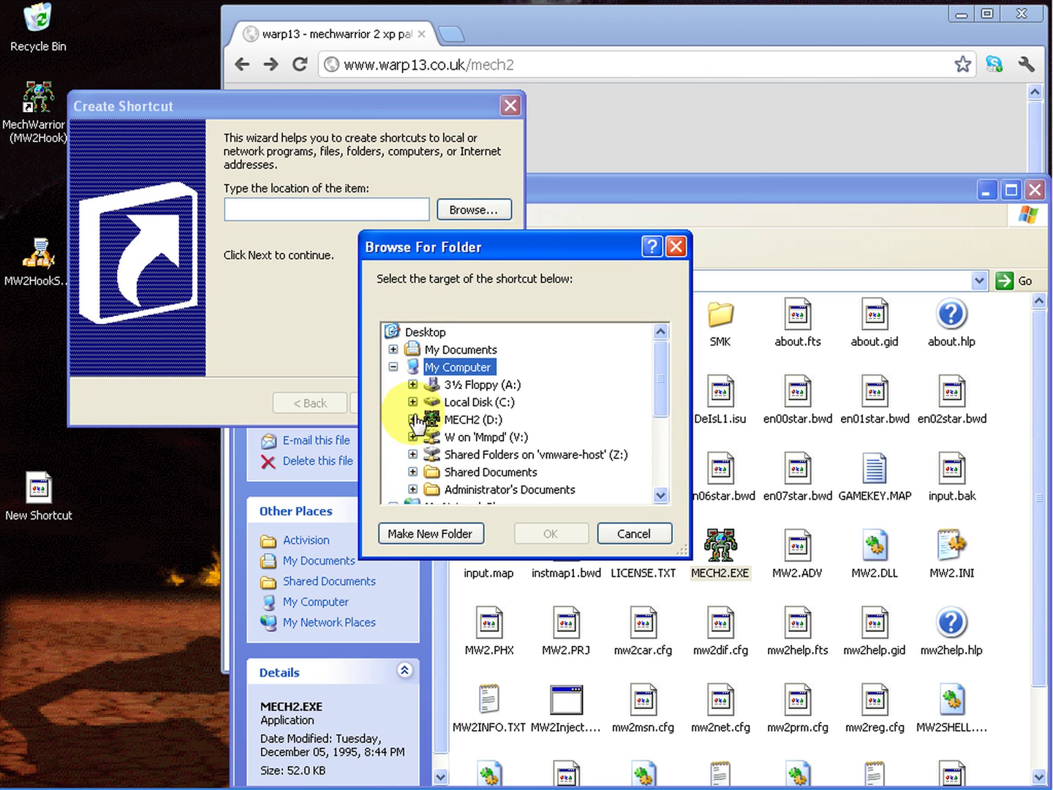
pyautogui.click(412, 401)
pyautogui.scroll(-3, 417, 404)
pyautogui.scroll(1, 436, 402)
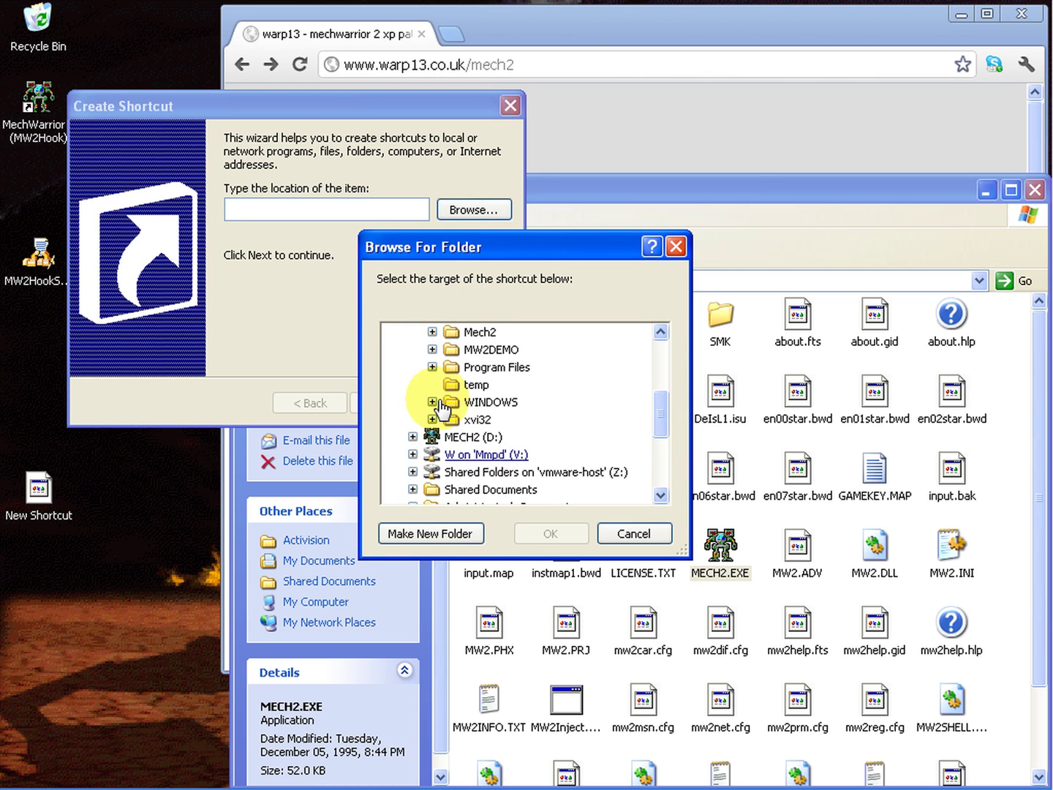
pyautogui.click(432, 367)
pyautogui.scroll(-8, 447, 420)
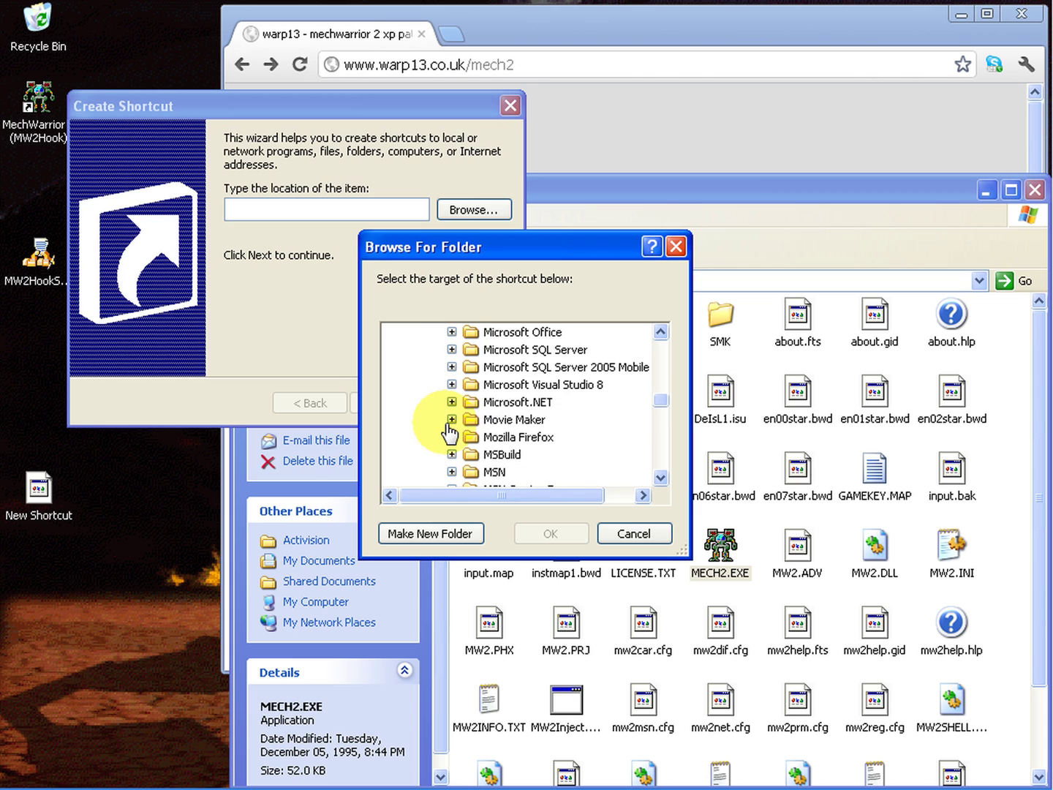
pyautogui.scroll(-2, 448, 430)
pyautogui.scroll(-1, 449, 424)
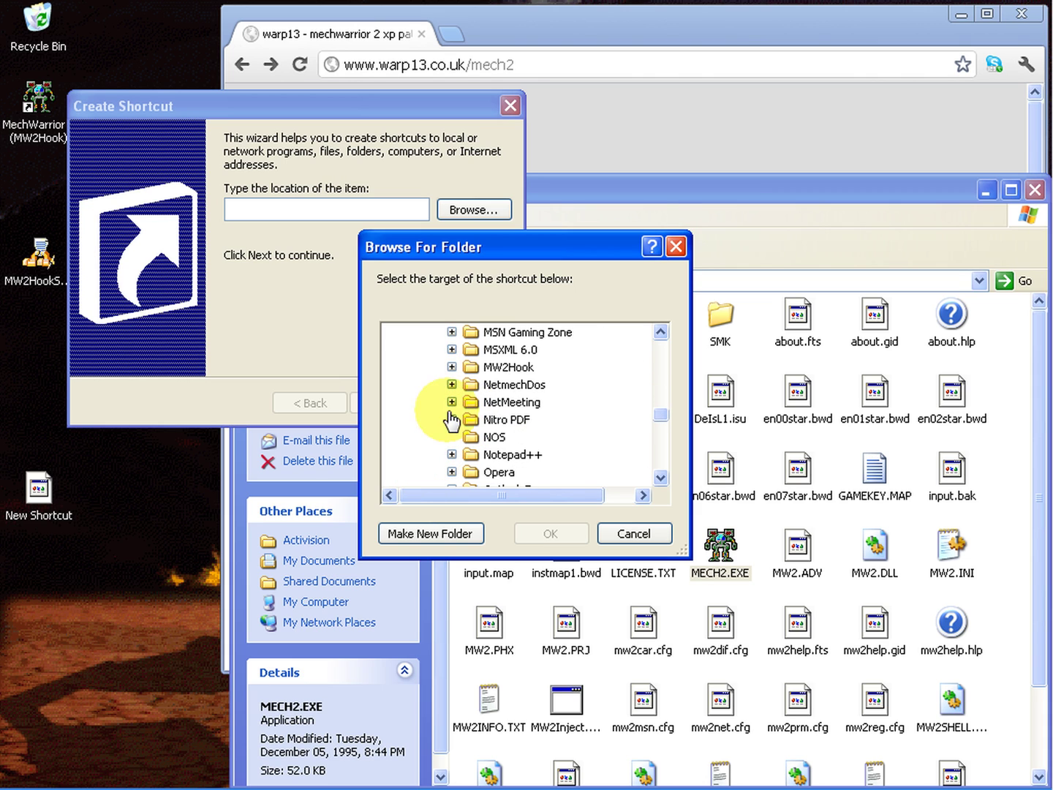
pyautogui.click(452, 367)
pyautogui.click(541, 402)
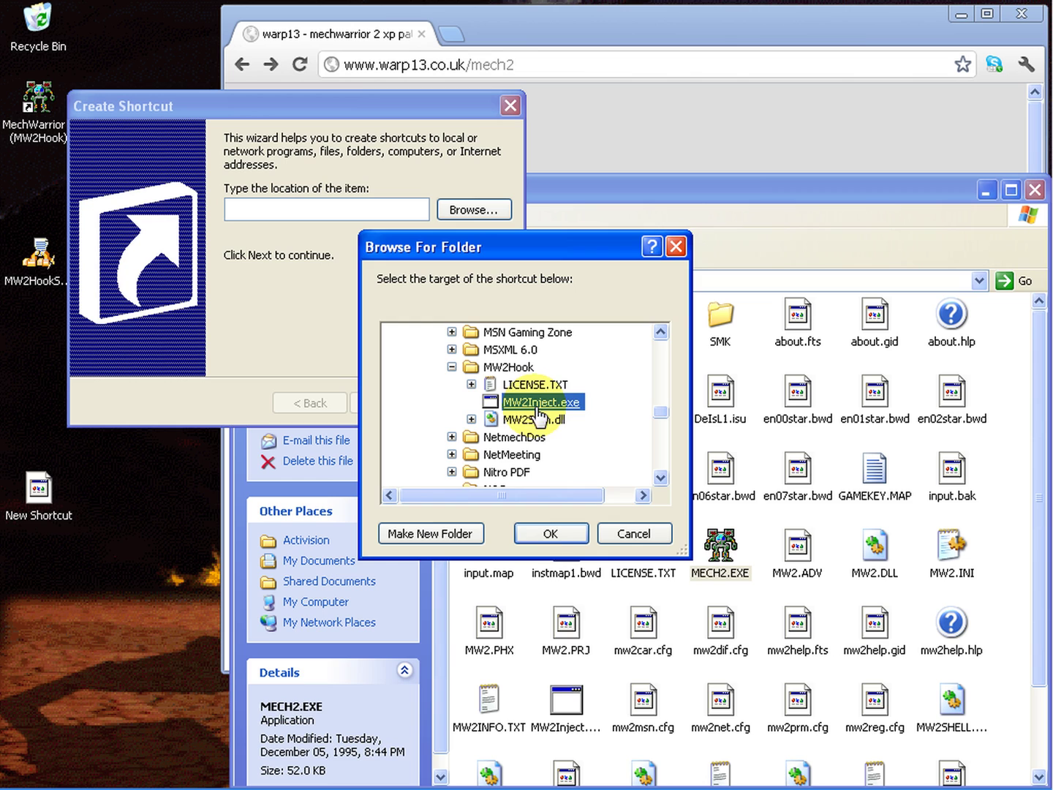
pyautogui.click(552, 537)
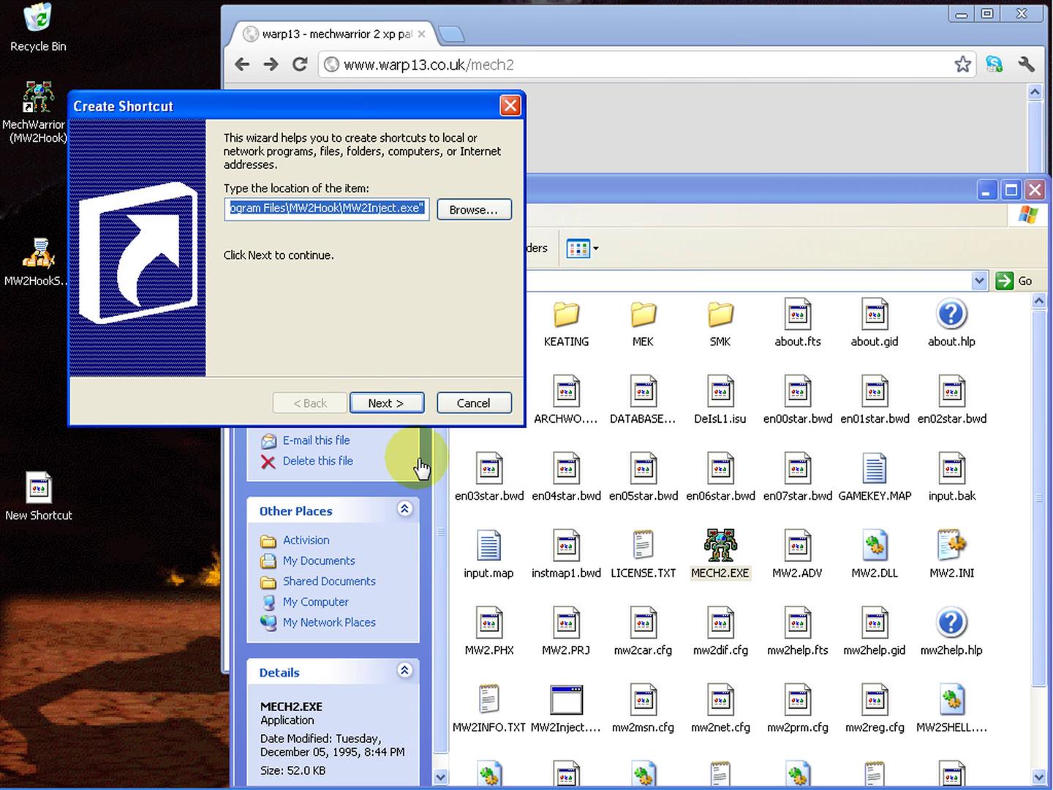
# Step: Name the new shortcut "Mech2 Hooked" and finish creating it
pyautogui.click(385, 404)
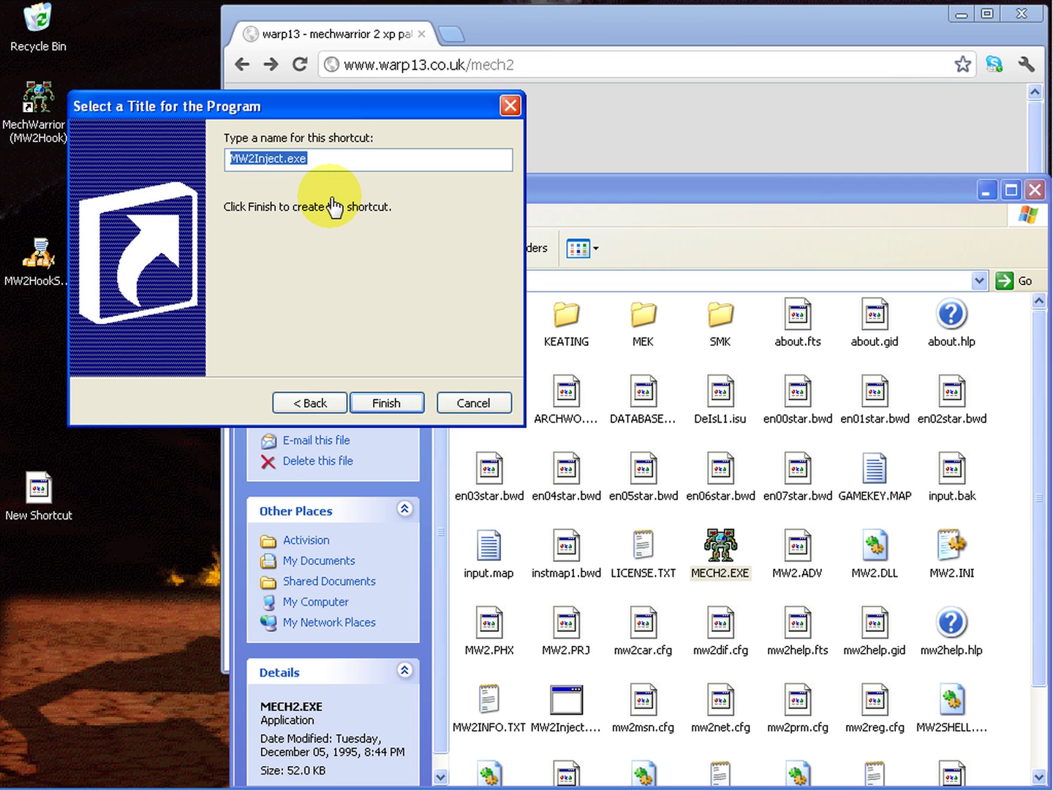
pyautogui.write('Mech')
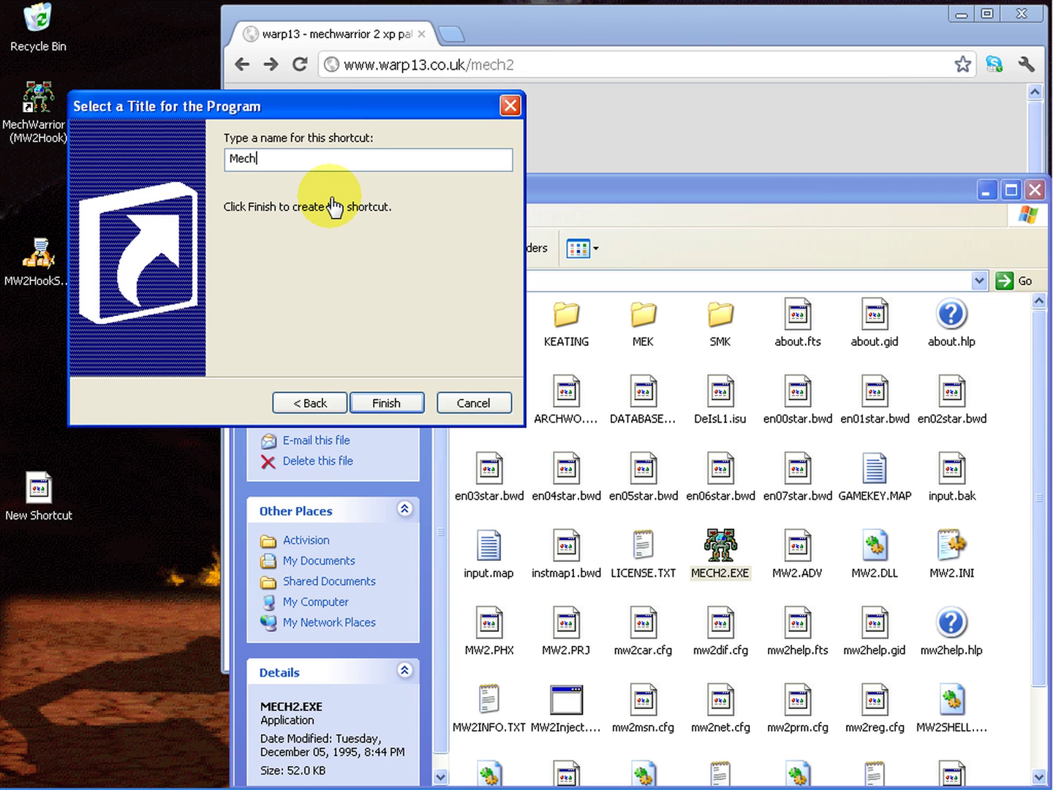
pyautogui.write('2 Hooked')
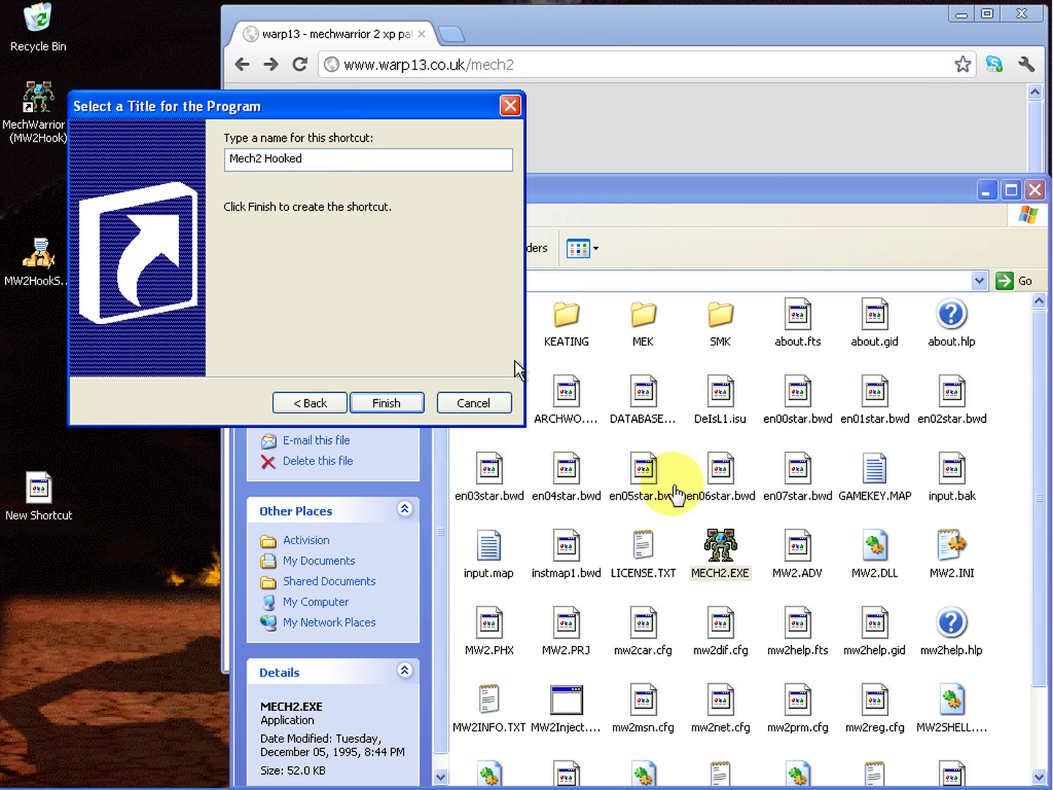
pyautogui.click(391, 404)
# Step: Open the properties of the Mech2 Hooked desktop shortcut and move the dialog clear of the Mech2-Test folder window
pyautogui.click(58, 510)
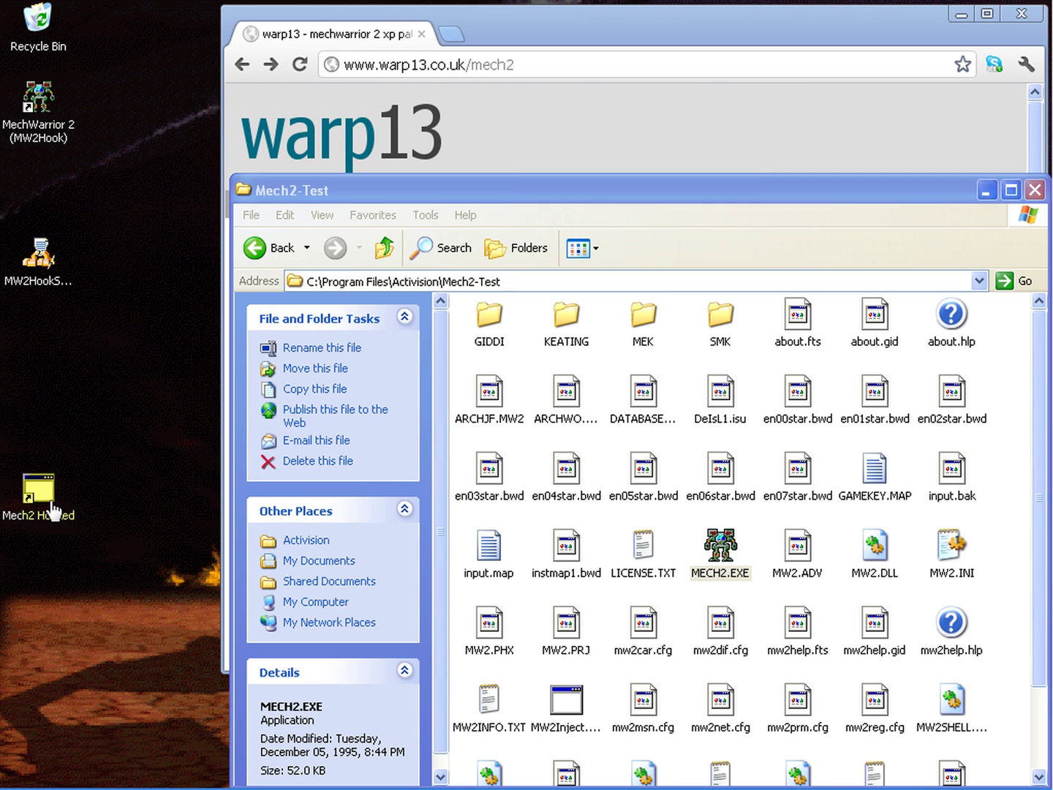
pyautogui.rightClick(51, 502)
pyautogui.click(125, 772)
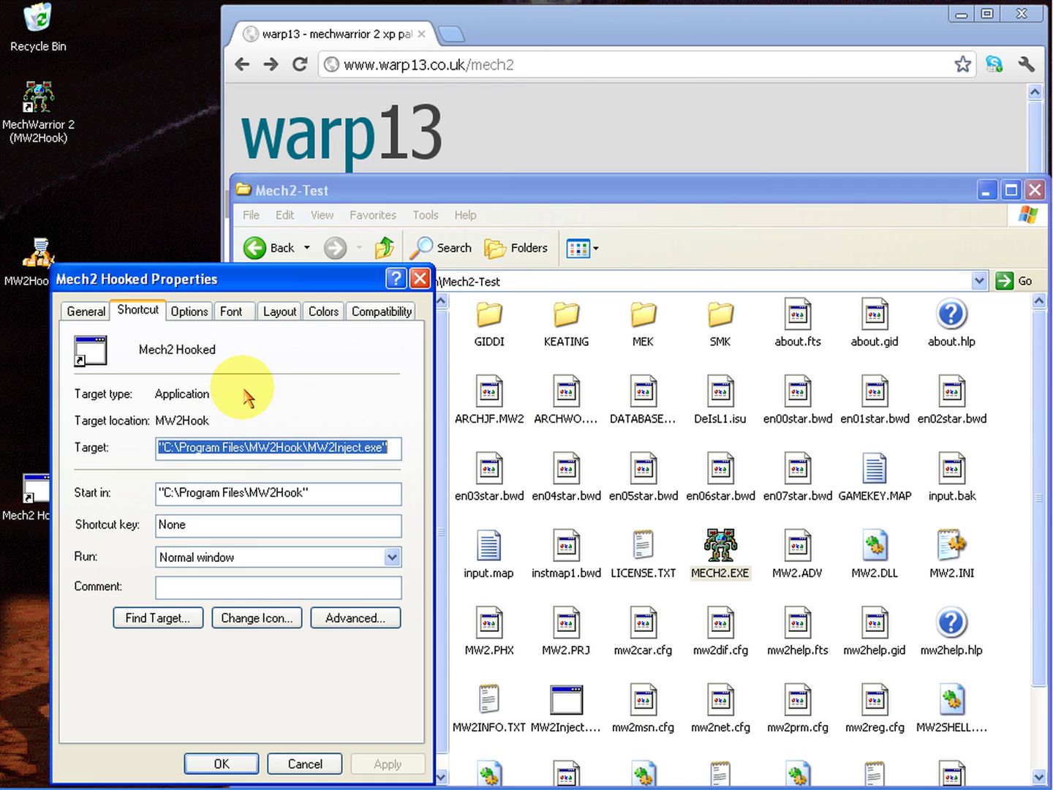
pyautogui.moveTo(209, 276); pyautogui.dragTo(159, 213)
# Step: Copy the Mech2-Test folder's full path from its folder window
pyautogui.click(670, 284)
pyautogui.rightClick(670, 283)
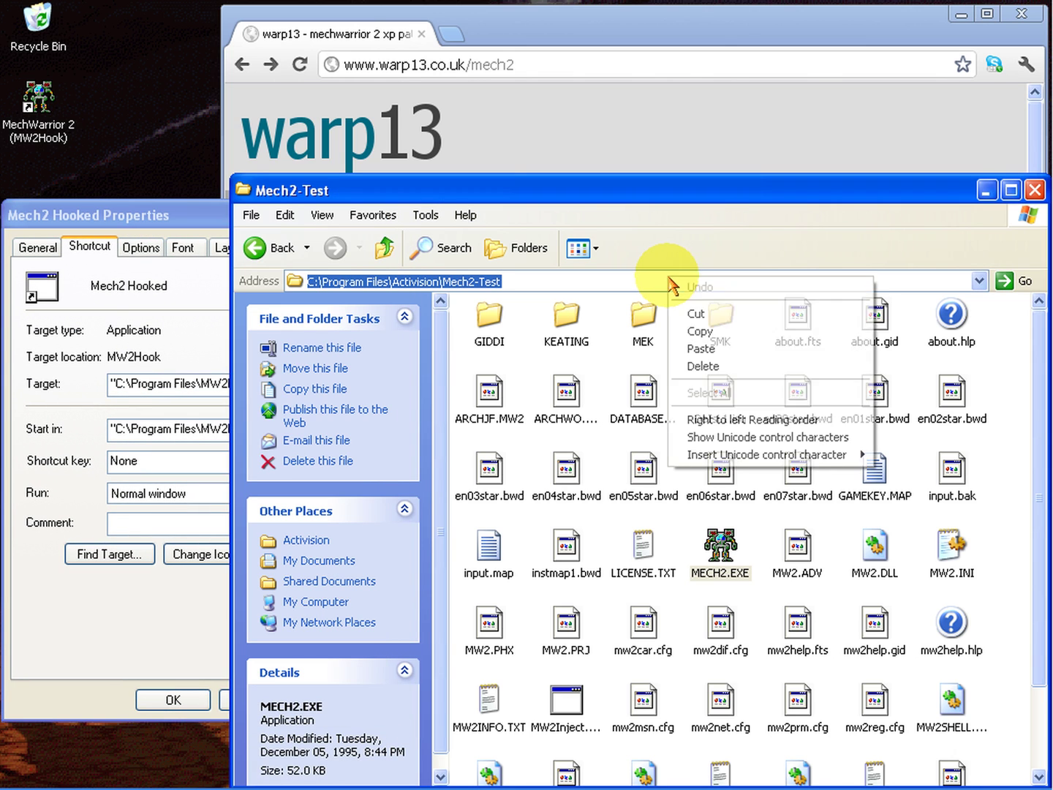
pyautogui.click(731, 331)
# Step: Append "C:\Program Files\Activision\Mech2-Test\Mech2.exe" in quotes after MW2Inject.exe in the Mech2 Hooked shortcut's target
pyautogui.click(166, 317)
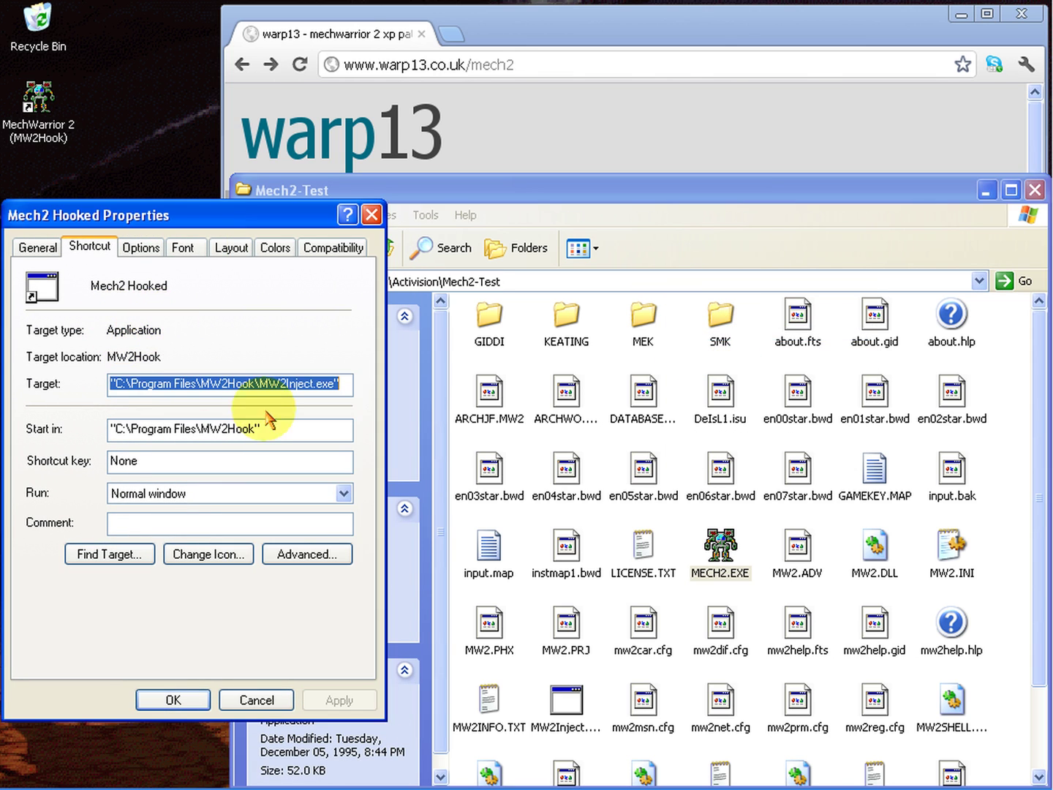
pyautogui.click(349, 384)
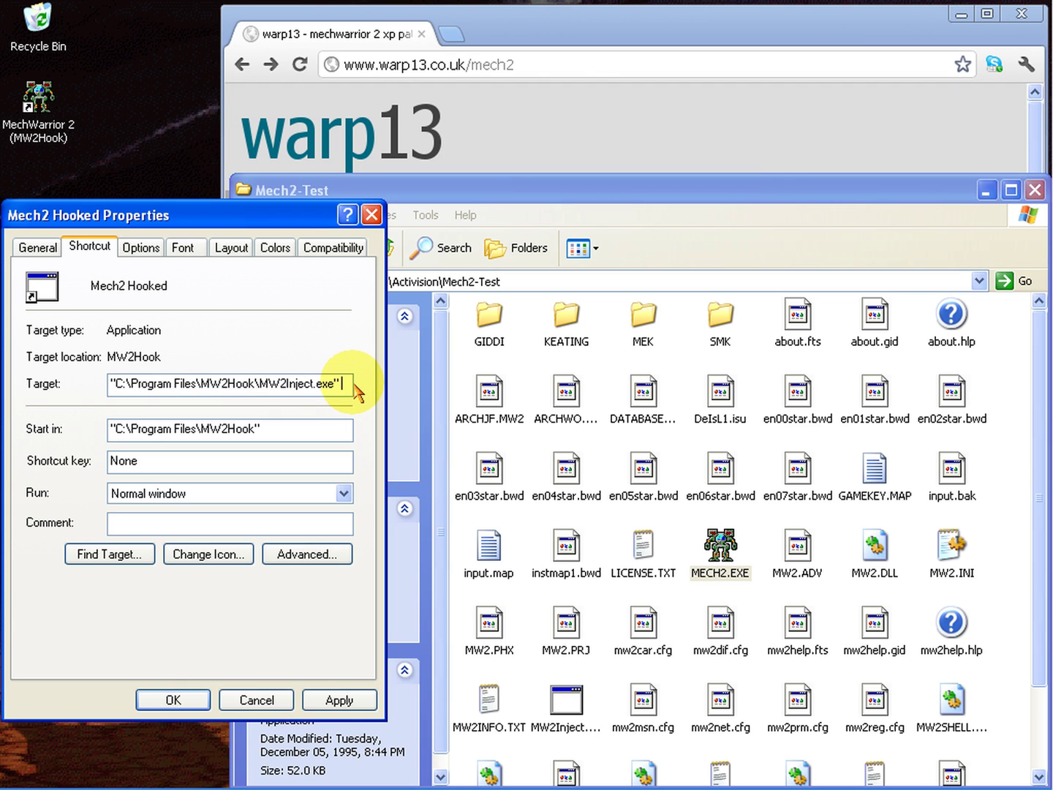
pyautogui.write('"')
pyautogui.hotkey('ctrl', 'v')
pyautogui.write('"')
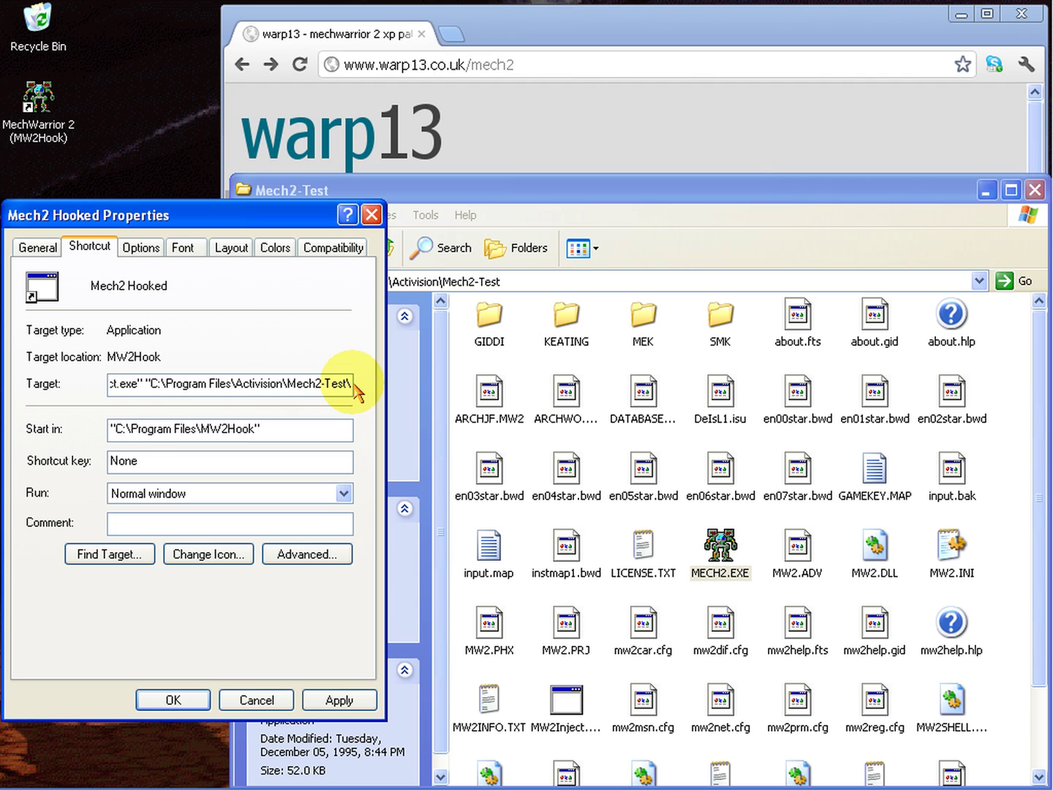
pyautogui.press('Left')
pyautogui.write('\\Mech2.exe')
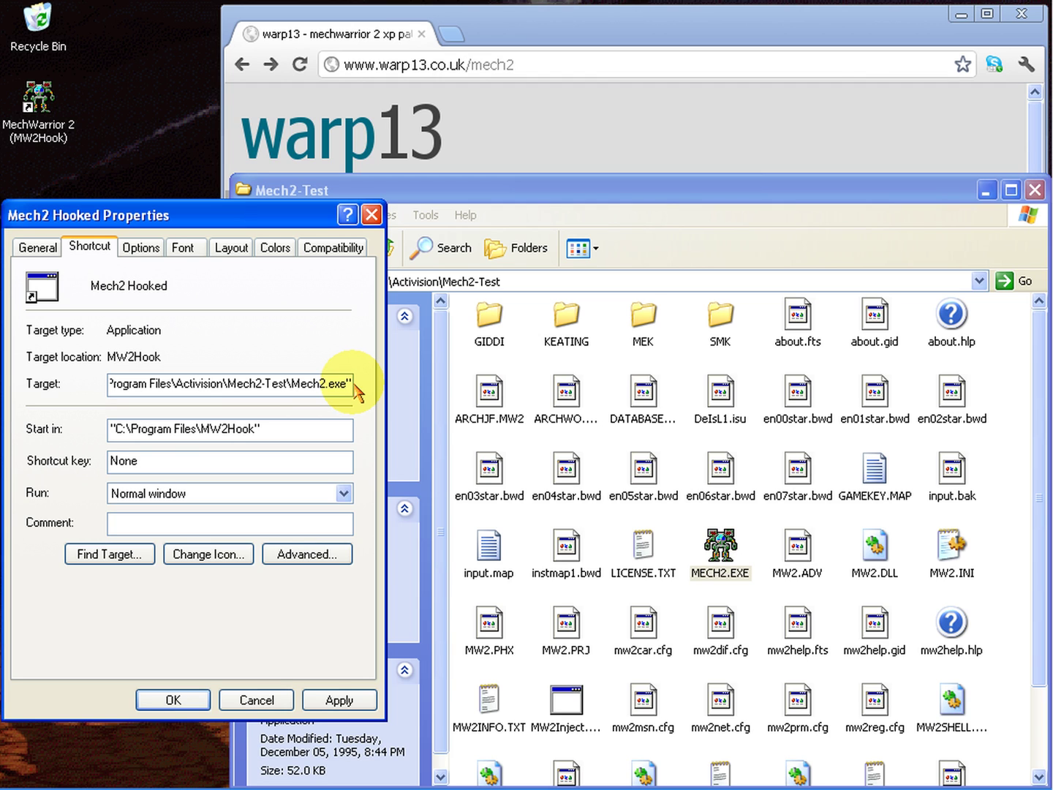
# Step: Bring up the command prompt with the MW2Inject usage text and insert /-startup /-mechlab before the game path in the shortcut's target
pyautogui.moveTo(329, 781)
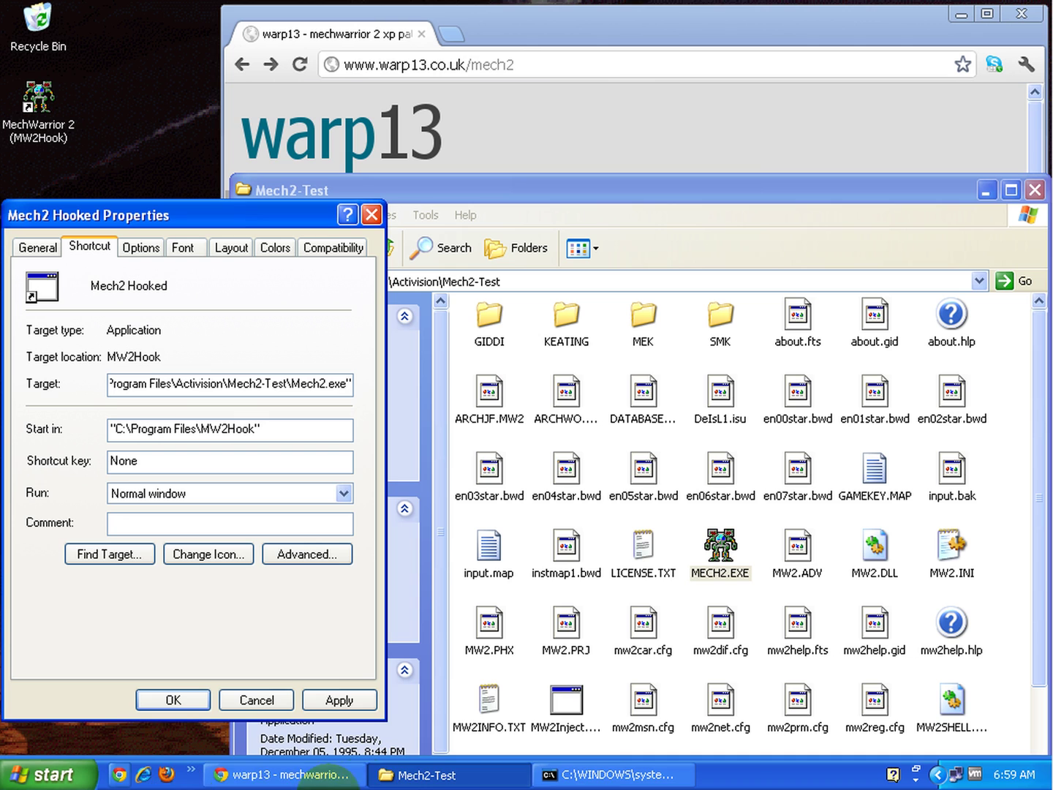
pyautogui.click(591, 778)
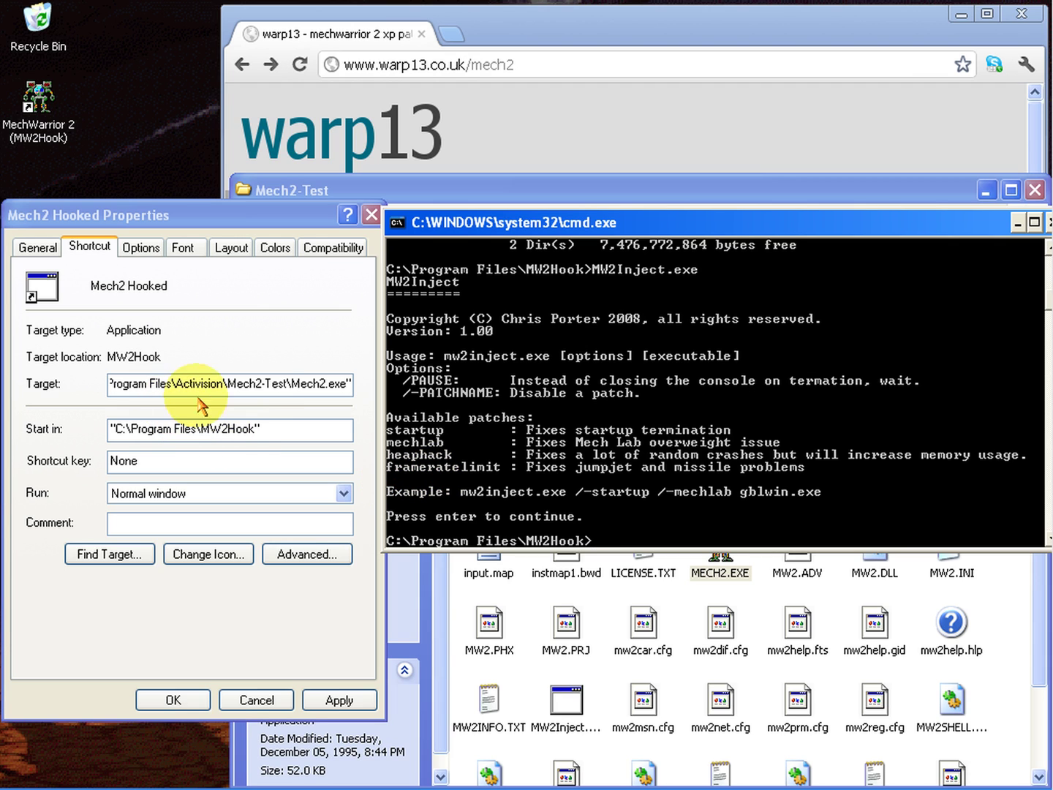
pyautogui.click(255, 386)
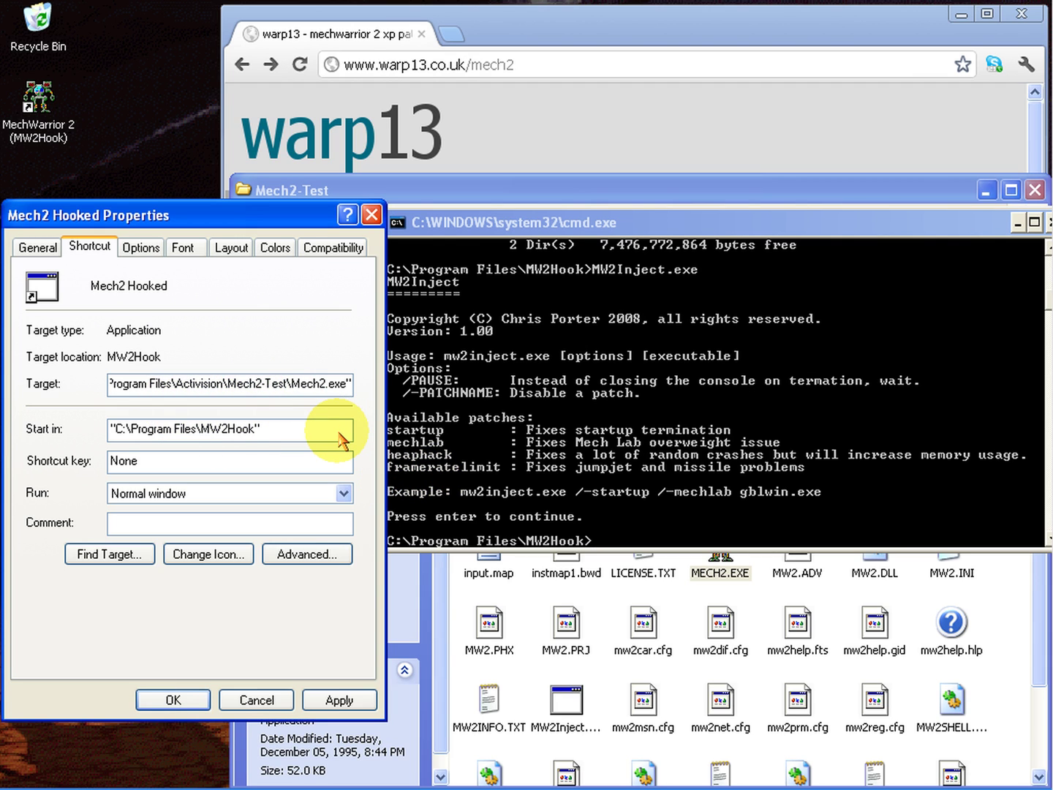
pyautogui.press('Home')
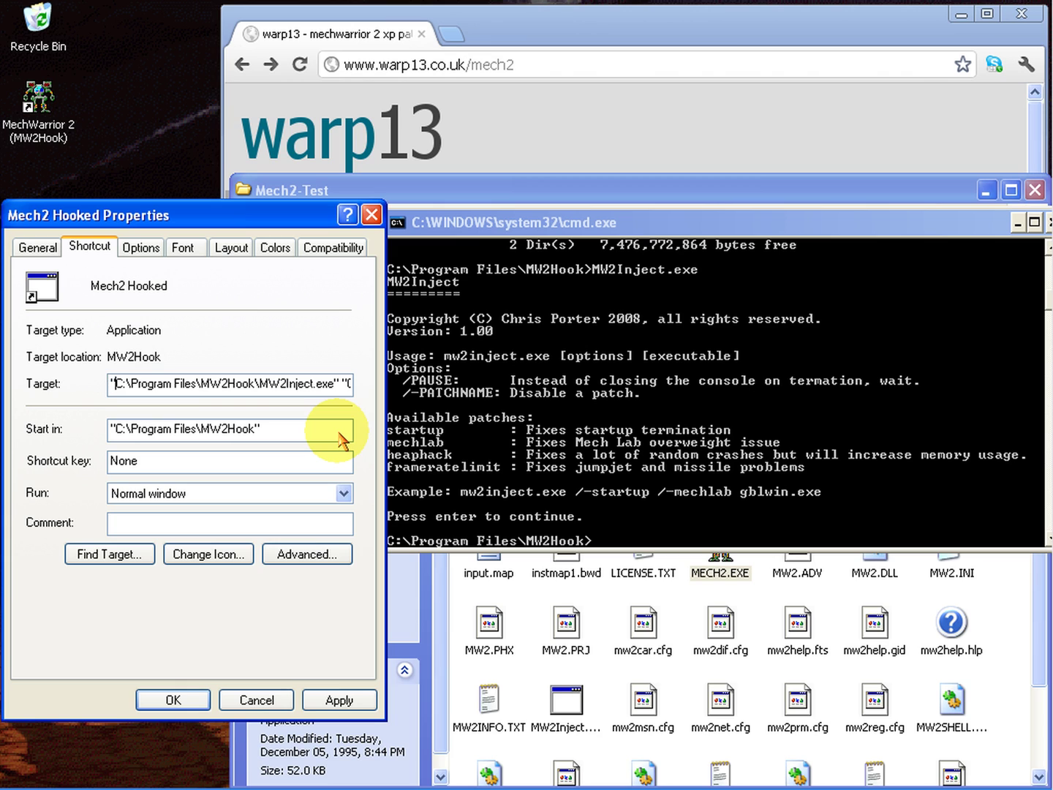
pyautogui.hotkey('ctrl', 'Right')
pyautogui.hotkey('ctrl', 'Right')
pyautogui.hotkey('ctrl', 'Right')
pyautogui.hotkey('ctrl', 'Right')
pyautogui.hotkey('ctrl', 'Right')
pyautogui.hotkey('ctrl', 'Right')
pyautogui.press('Right')
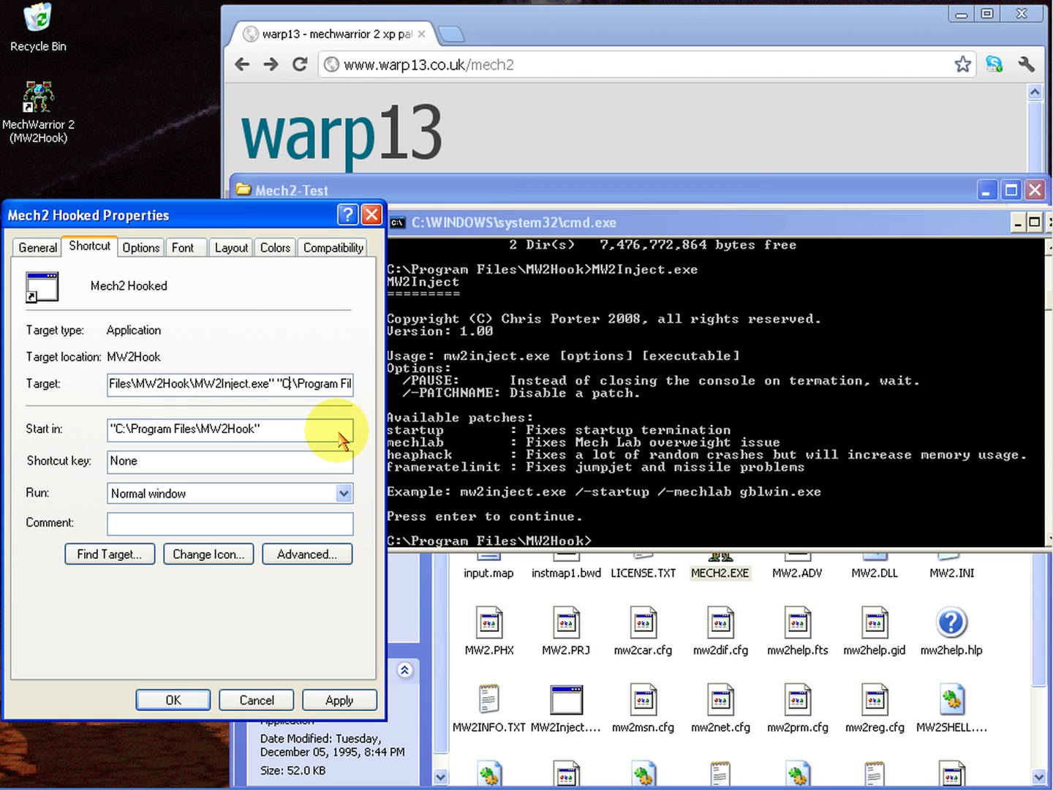
pyautogui.press('Left')
pyautogui.write('/-startu')
pyautogui.write('/-mechlab')
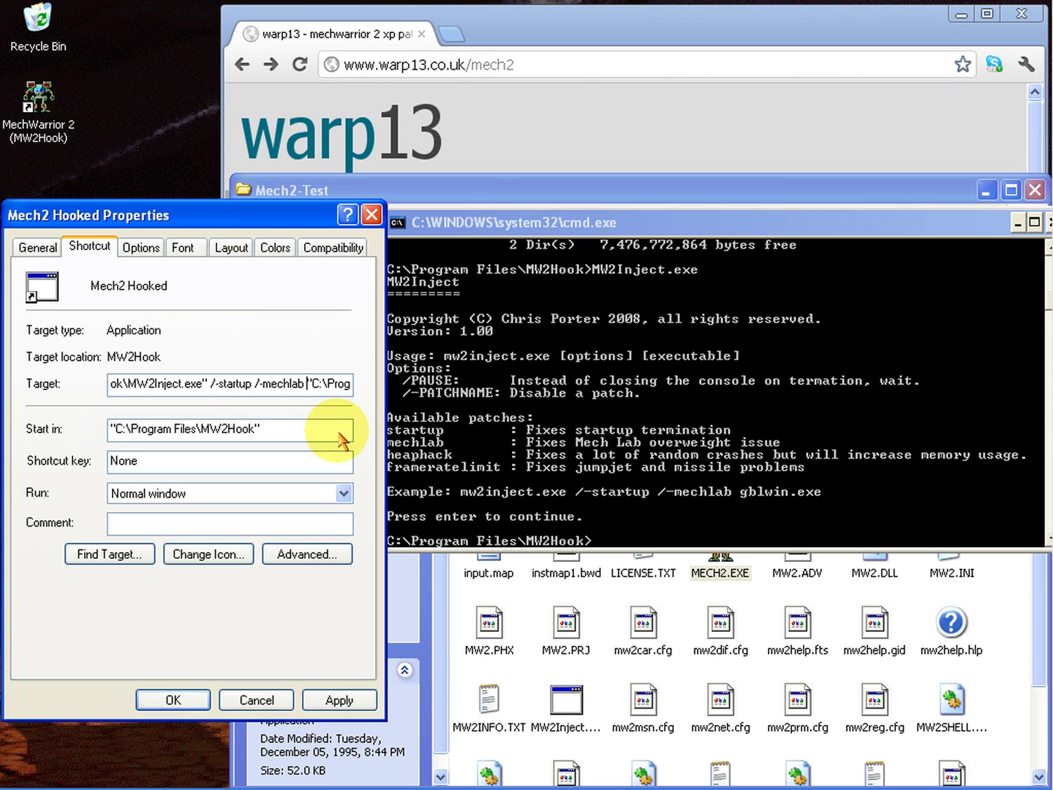
# Step: Remove the /-startup /-mechlab options from the shortcut's target and close its properties without saving
pyautogui.click(766, 470)
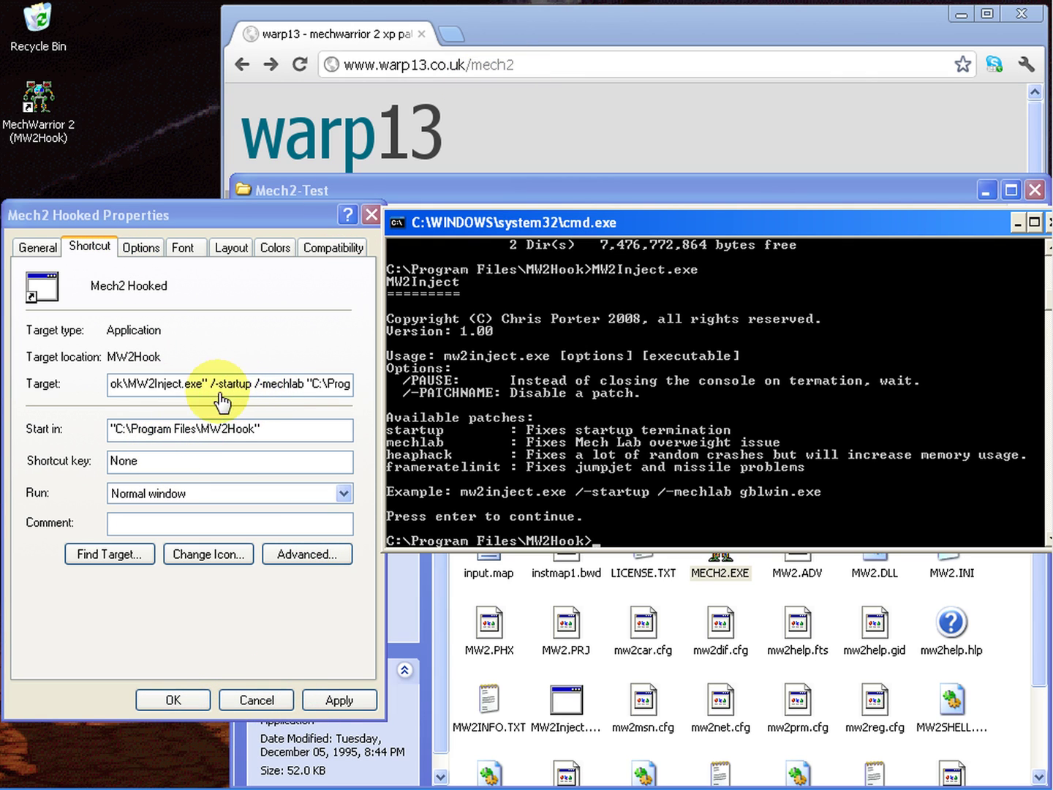
pyautogui.moveTo(213, 384); pyautogui.dragTo(302, 388)
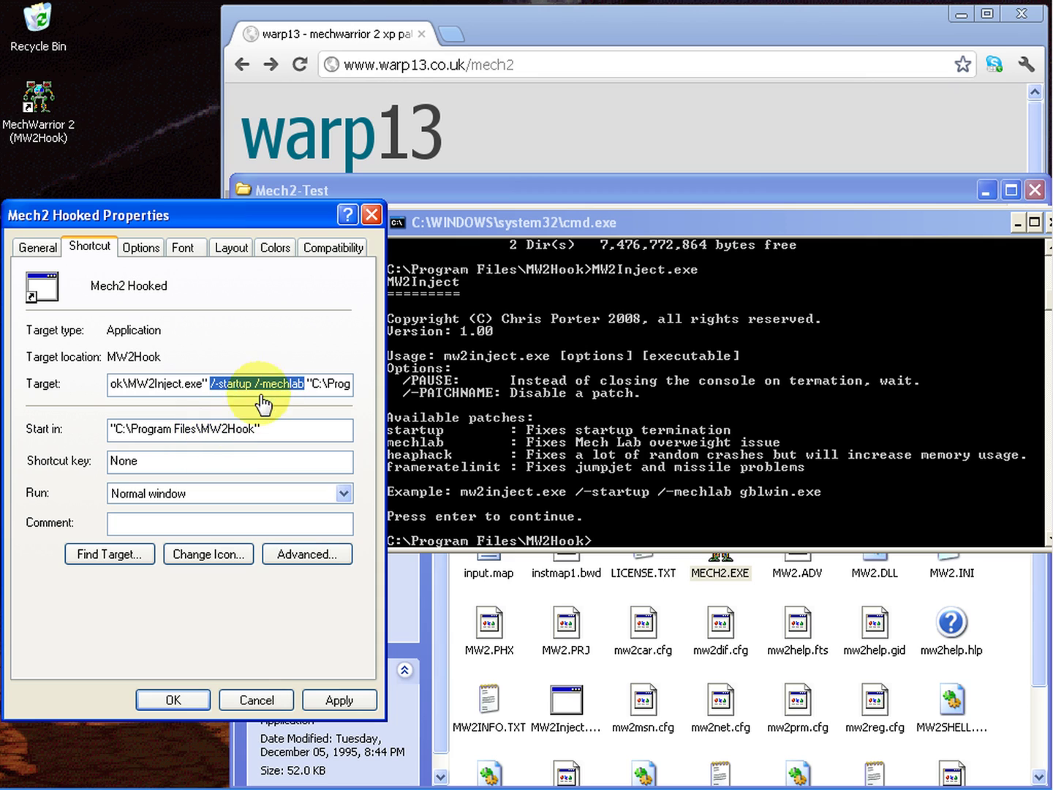
pyautogui.press('Delete')
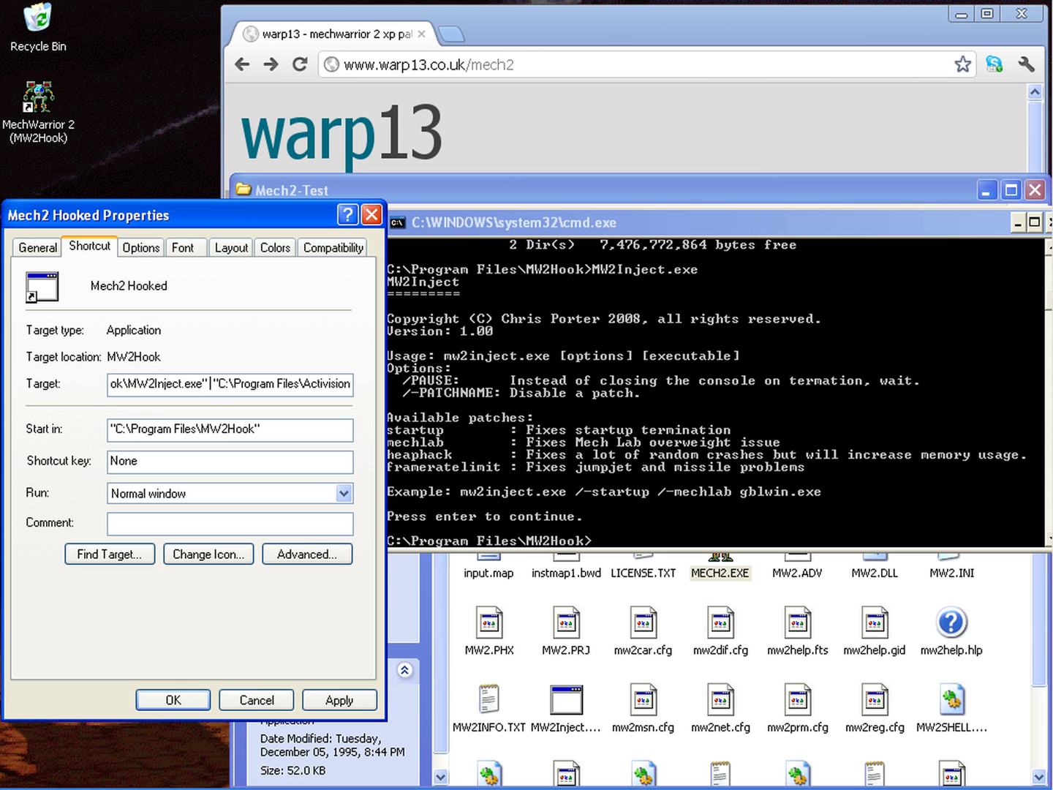
pyautogui.click(257, 699)
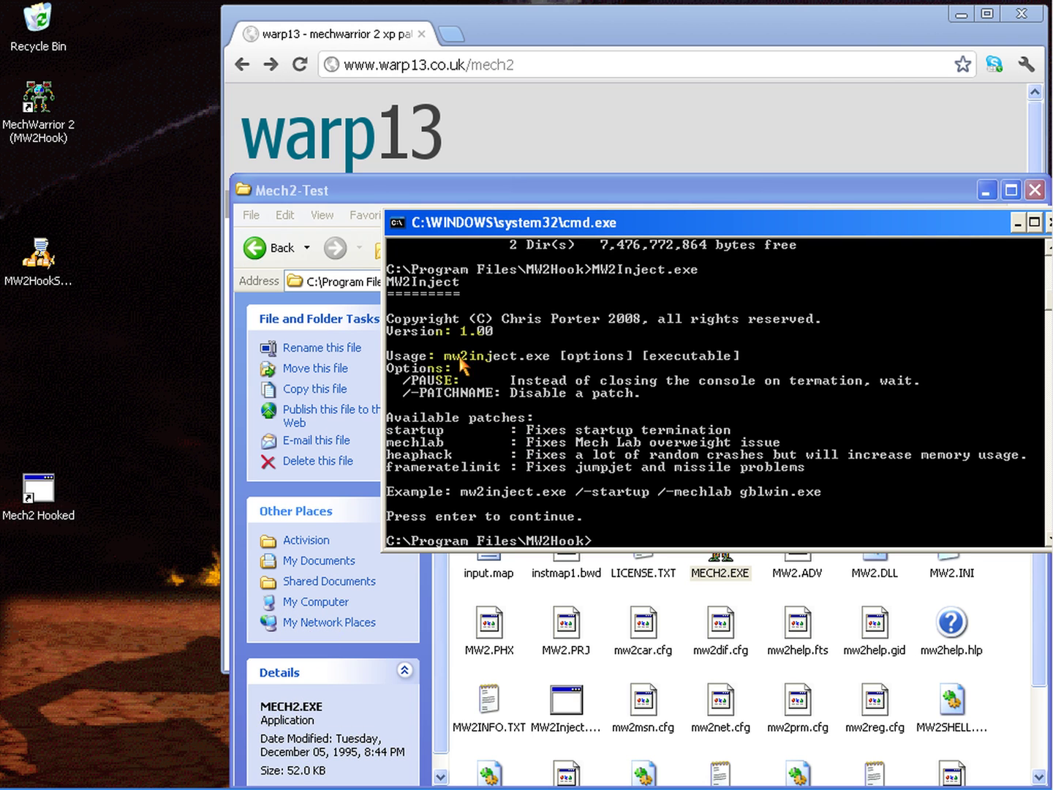
# Step: Open mech2.org in a new browser tab and look through the forum index down to the technical support sections
pyautogui.click(452, 34)
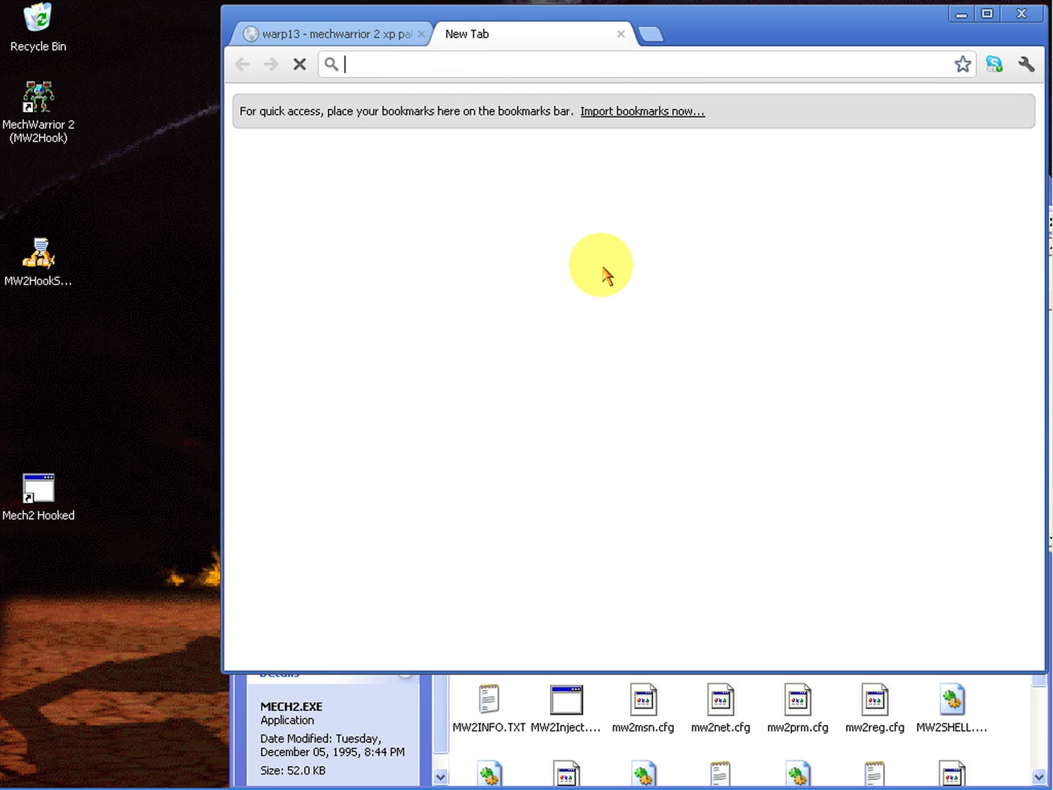
pyautogui.write('mech2.org')
pyautogui.press('Return')
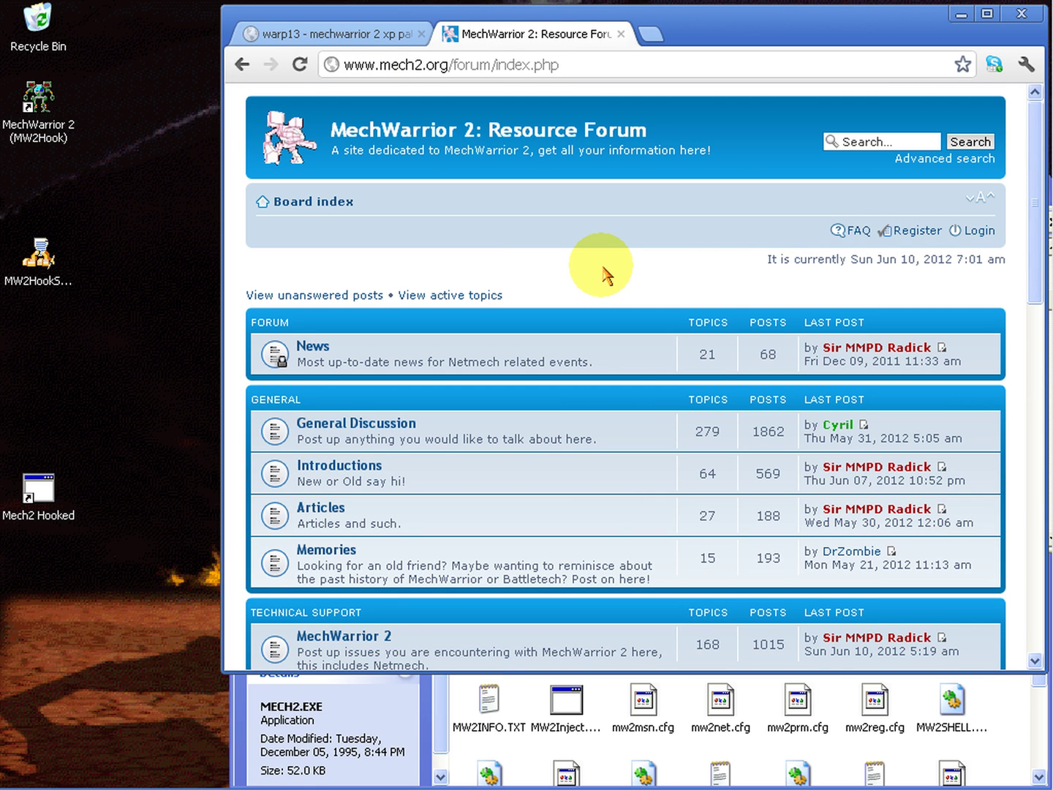
pyautogui.scroll(-3, 606, 276)
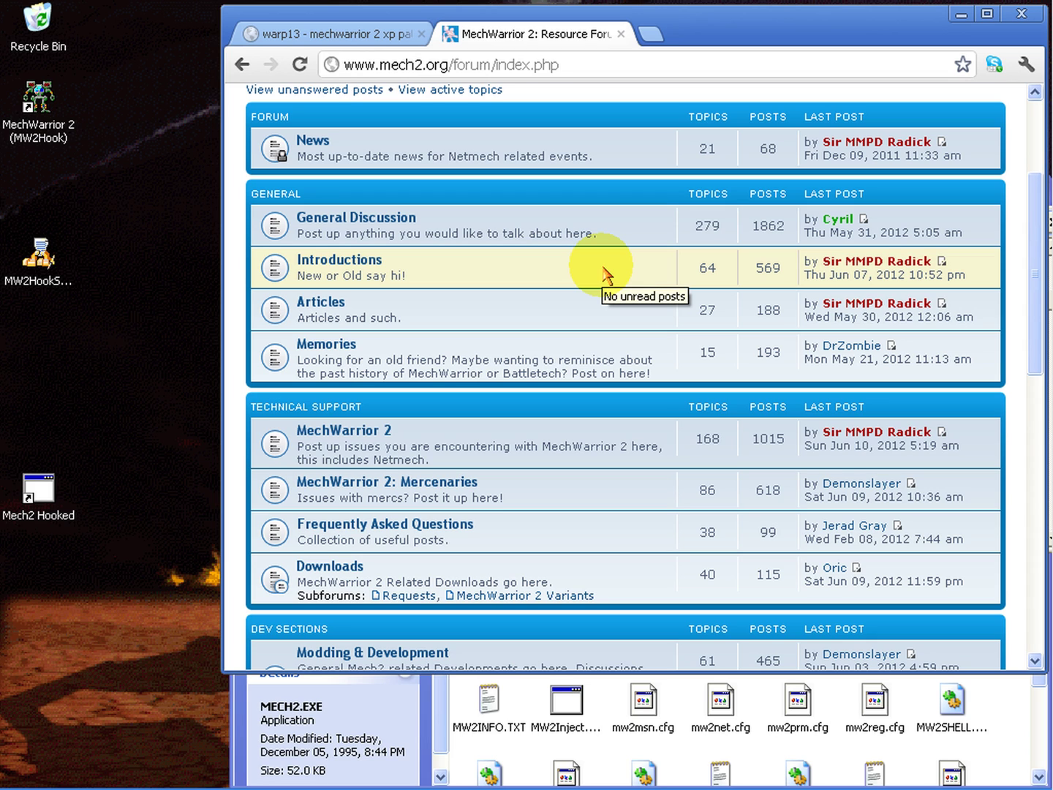